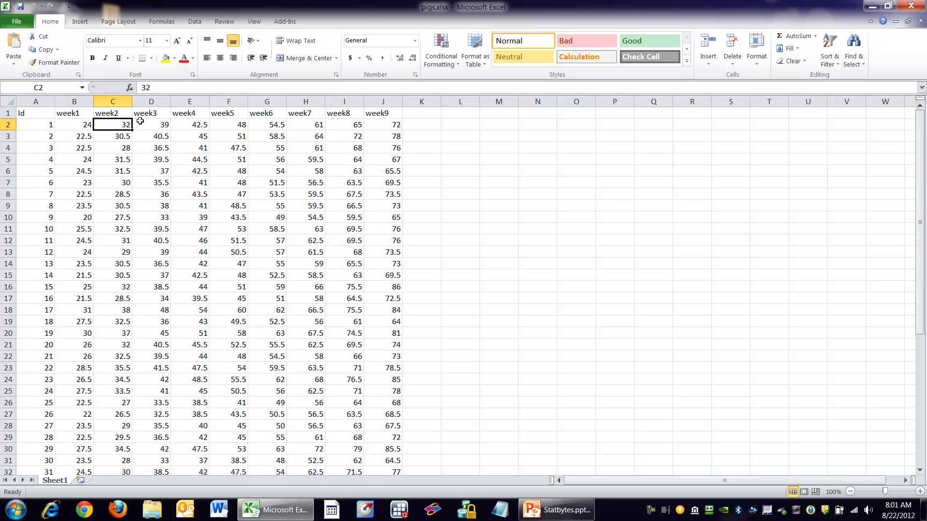
Look through the weekly pig measurements down to the last row and close the pigs.xlsx workbook.
{"action": "left_click", "coordinate": [369, 126]}
{"action": "scroll", "coordinate": [412, 280], "scroll_direction": "down", "scroll_amount": 6}
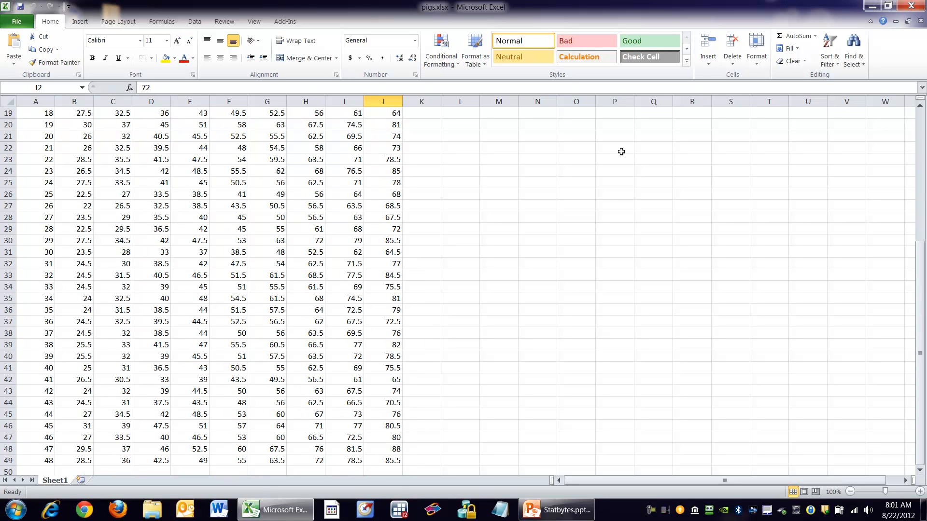
{"action": "left_click", "coordinate": [909, 7]}
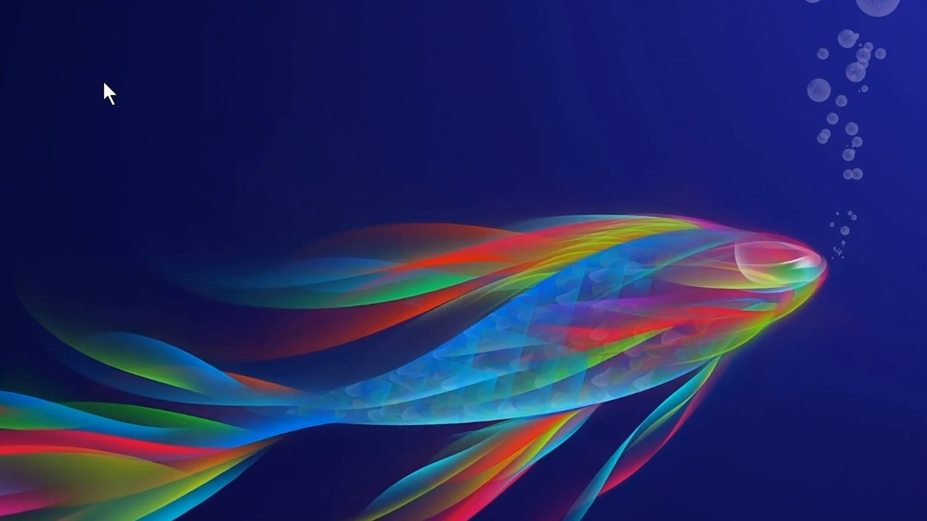
Create a new folder named Pigs on the desktop.
{"action": "right_click", "coordinate": [103, 82]}
{"action": "mouse_move", "coordinate": [280, 300]}
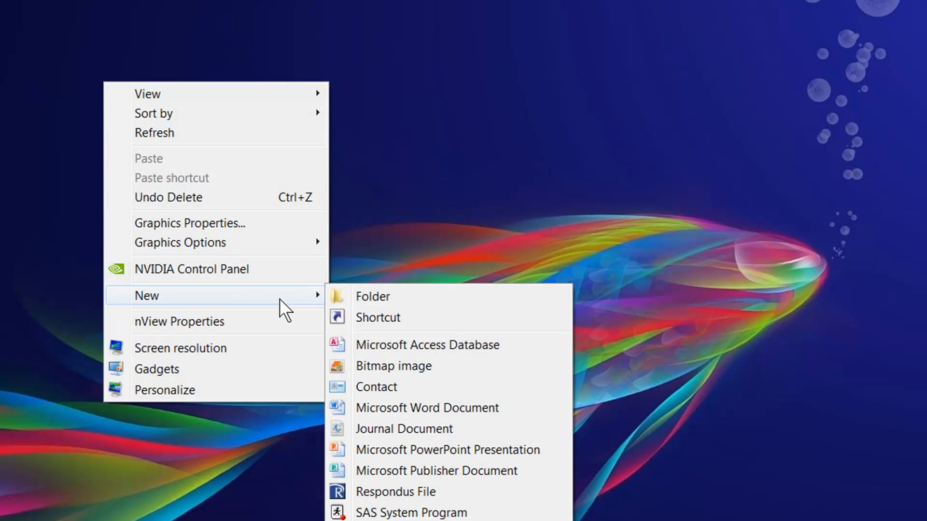
{"action": "left_click", "coordinate": [356, 295]}
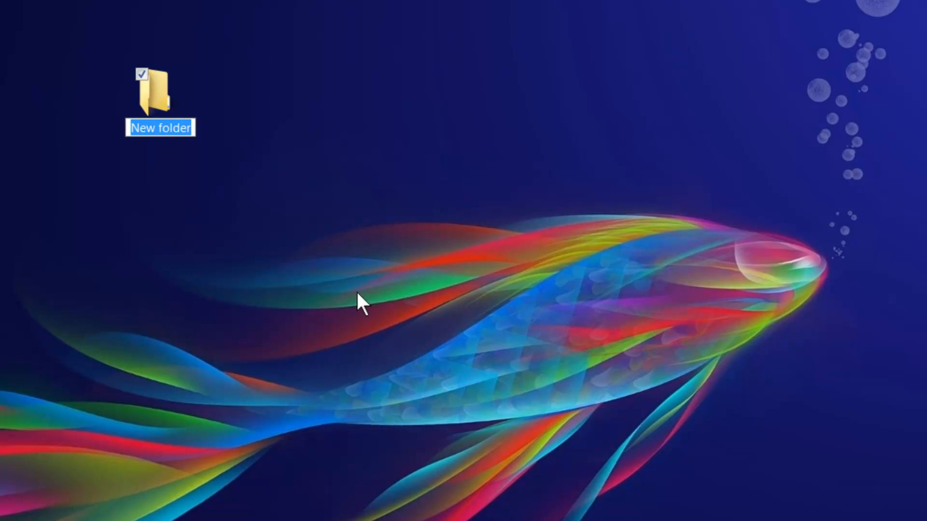
{"action": "type", "text": "Pigs"}
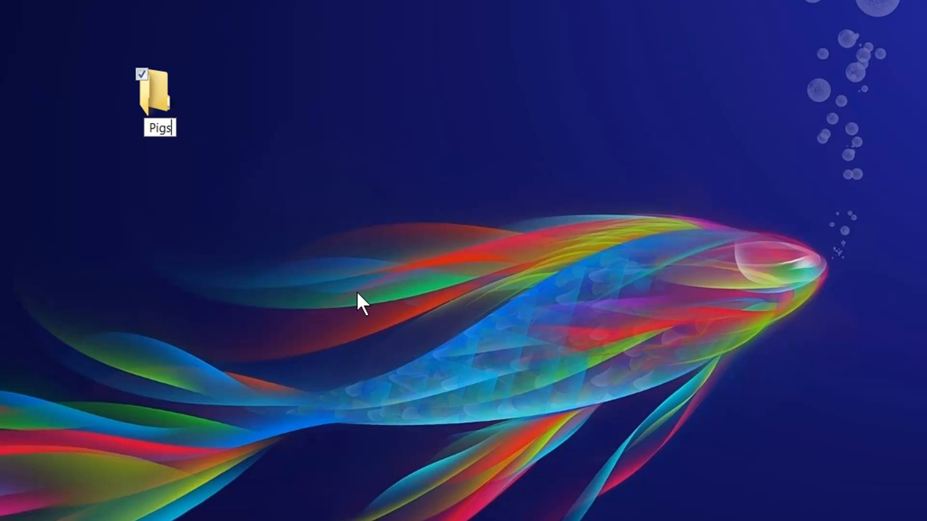
{"action": "key", "text": "Return"}
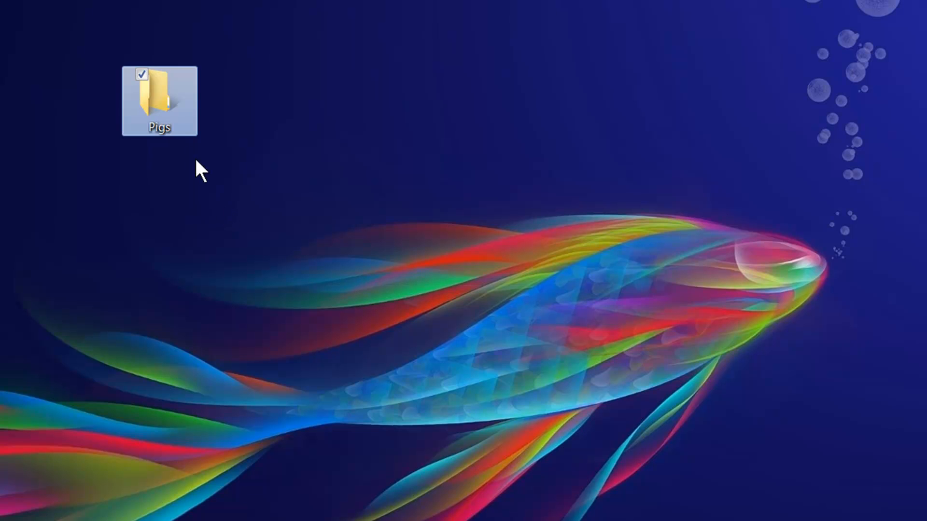
Open the Pigs folder and create a subfolder named data in it.
{"action": "double_click", "coordinate": [152, 95]}
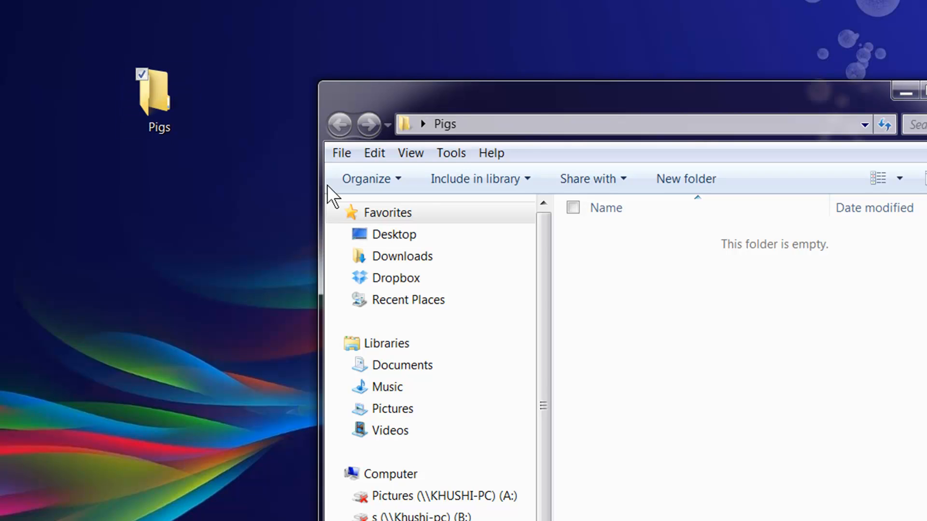
{"action": "left_click_drag", "start_coordinate": [523, 108], "coordinate": [449, 30]}
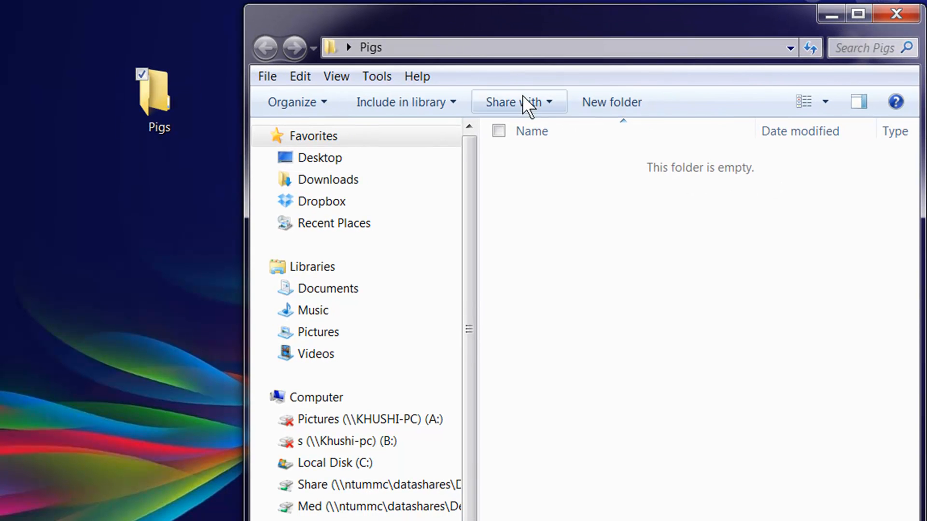
{"action": "left_click", "coordinate": [586, 99]}
{"action": "type", "text": "data"}
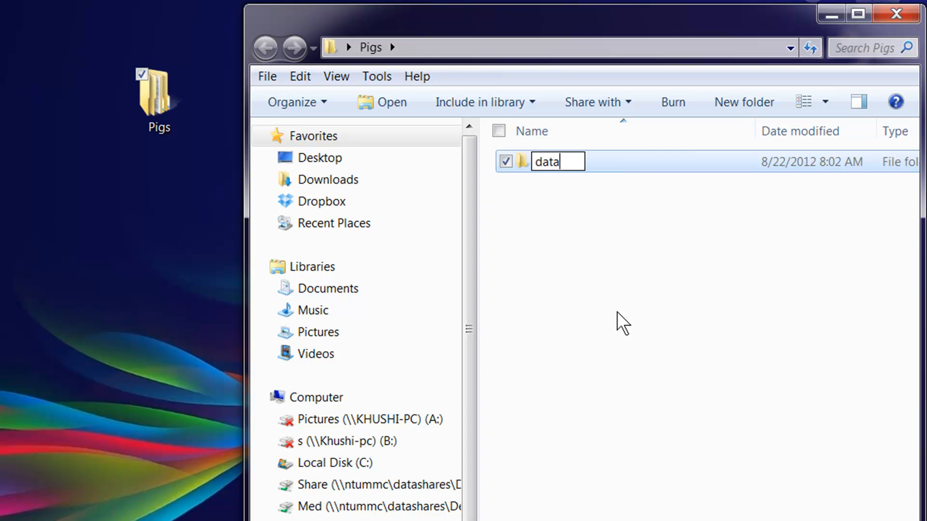
{"action": "key", "text": "Return"}
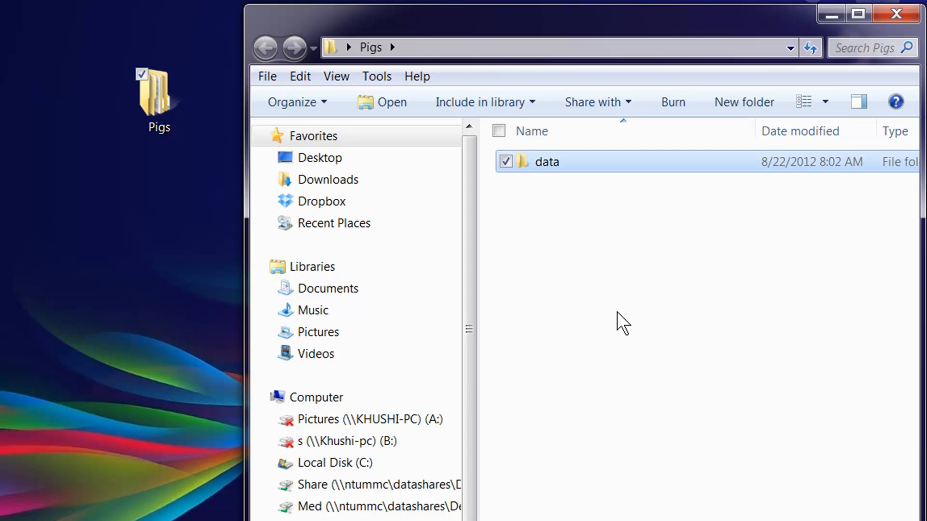
{"action": "left_click", "coordinate": [618, 313]}
Add two more subfolders named programs and results to the Pigs folder.
{"action": "left_click", "coordinate": [661, 103]}
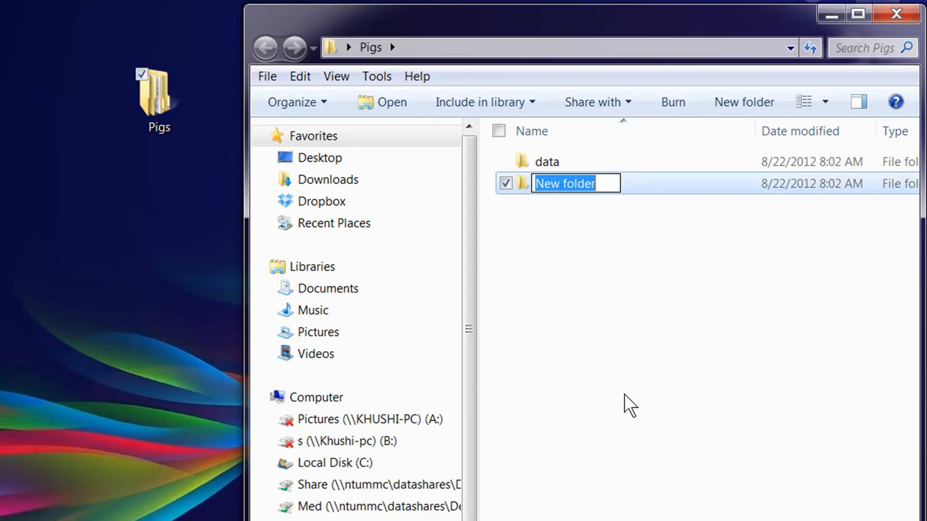
{"action": "type", "text": "programs"}
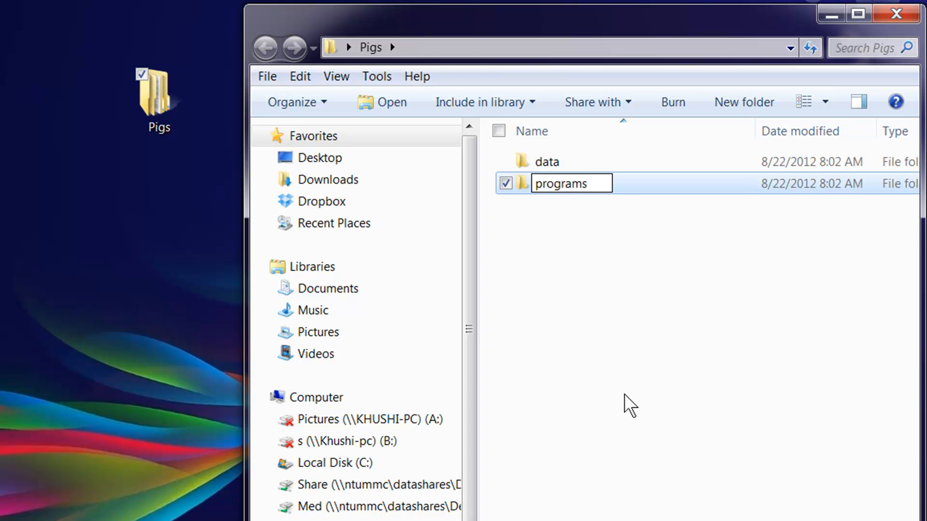
{"action": "key", "text": "Return"}
{"action": "left_click", "coordinate": [626, 403]}
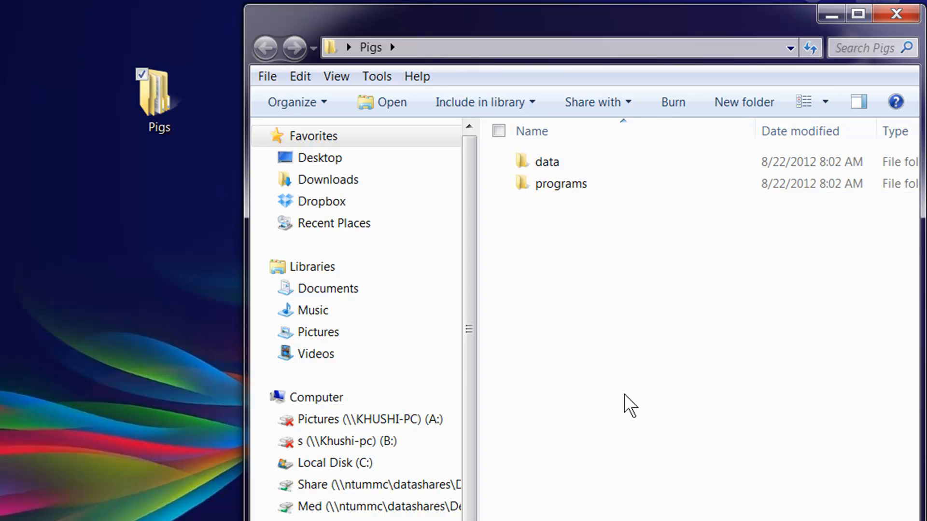
{"action": "left_click", "coordinate": [664, 102]}
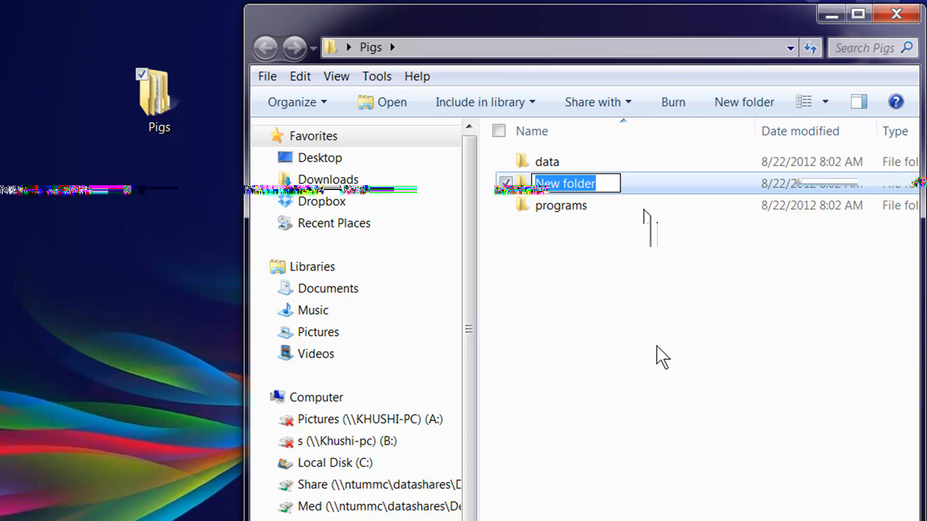
{"action": "type", "text": "results"}
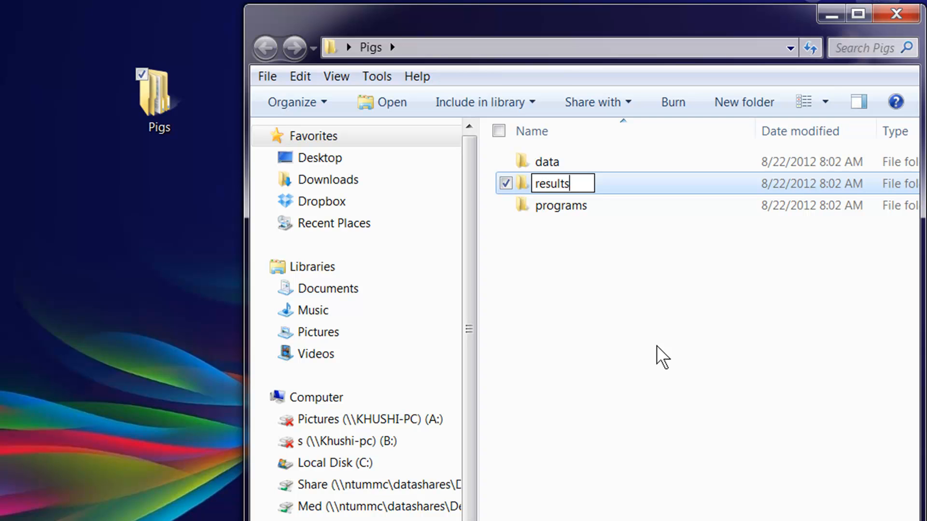
{"action": "key", "text": "Return"}
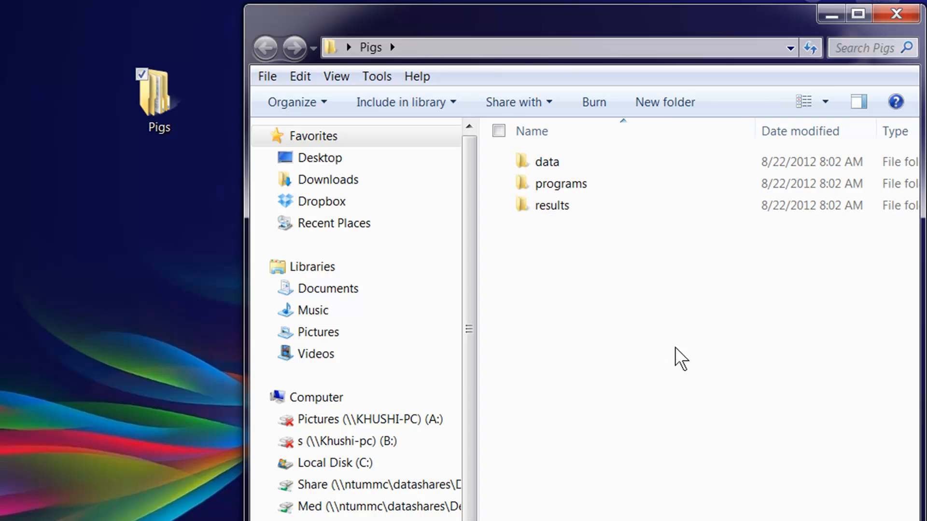
Create another subfolder named lit in the Pigs folder.
{"action": "left_click", "coordinate": [719, 103]}
{"action": "type", "text": "lit"}
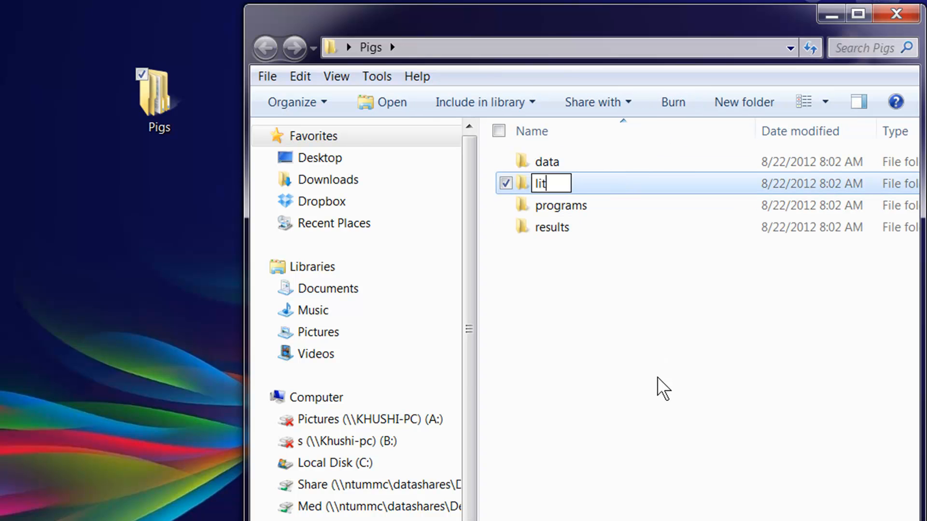
{"action": "key", "text": "Return"}
{"action": "left_click", "coordinate": [663, 389]}
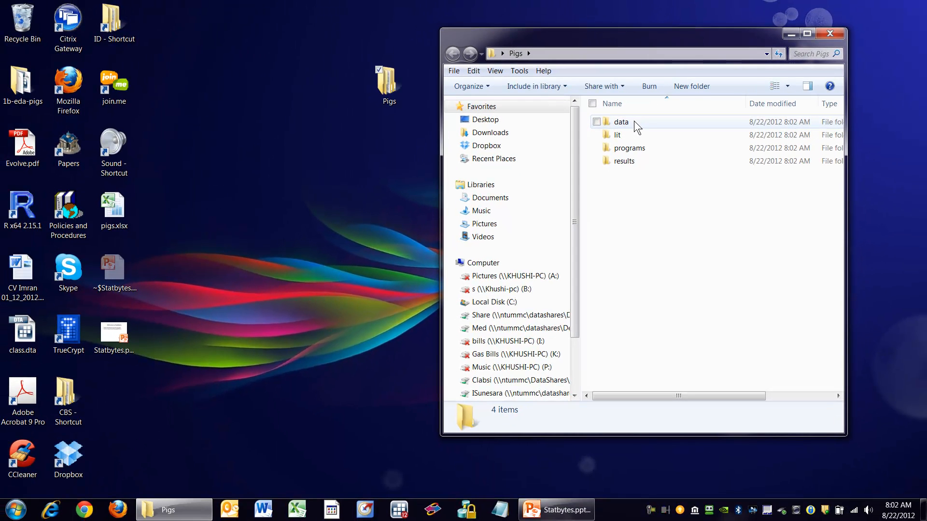
Copy pigs.xlsx from the desktop into the data subfolder of Pigs.
{"action": "double_click", "coordinate": [634, 121]}
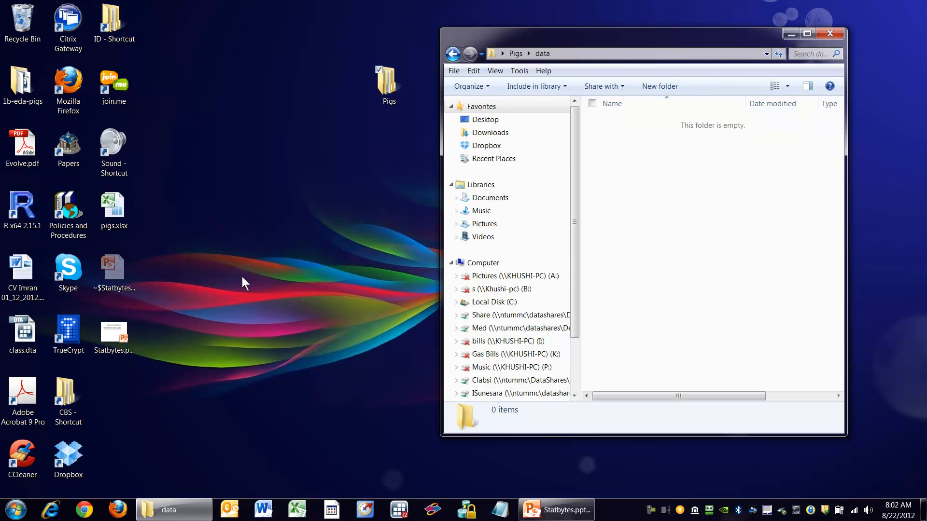
{"action": "right_click", "coordinate": [121, 227]}
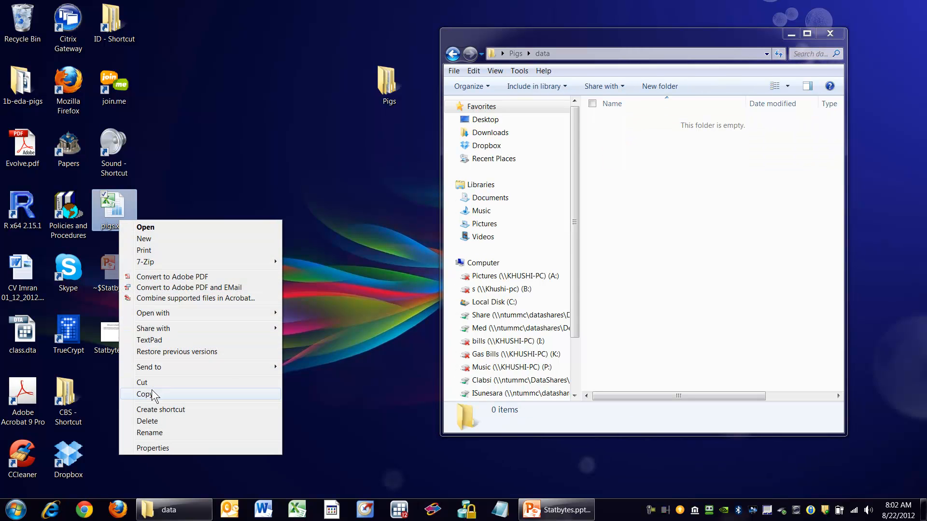
{"action": "left_click", "coordinate": [182, 334]}
{"action": "right_click", "coordinate": [638, 232]}
{"action": "left_click", "coordinate": [663, 300]}
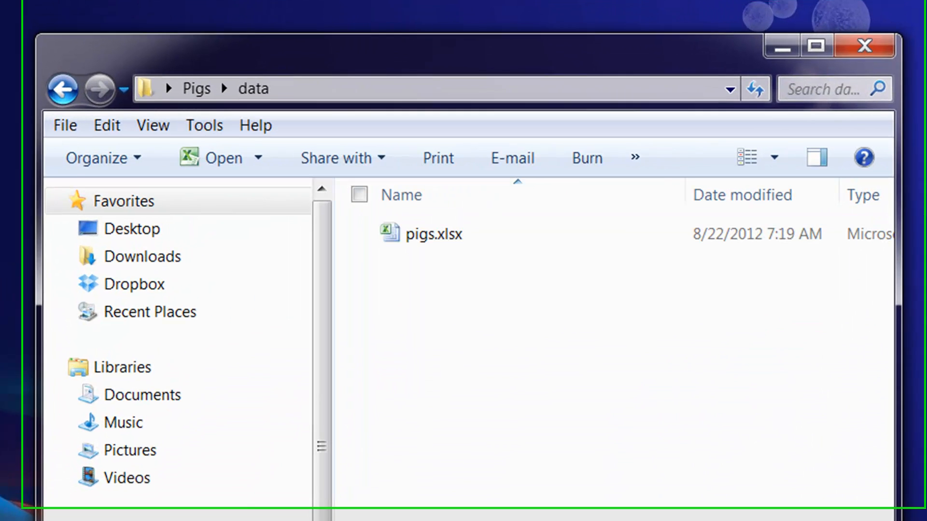
Review the Pigs folder's subfolders and the contents of data, and minimize the folder window.
{"action": "left_click", "coordinate": [196, 89]}
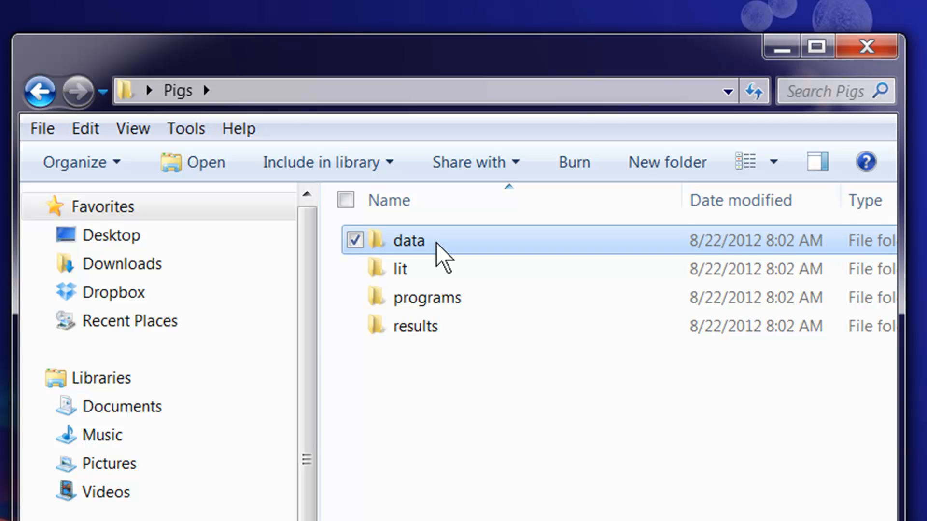
{"action": "left_click", "coordinate": [434, 373]}
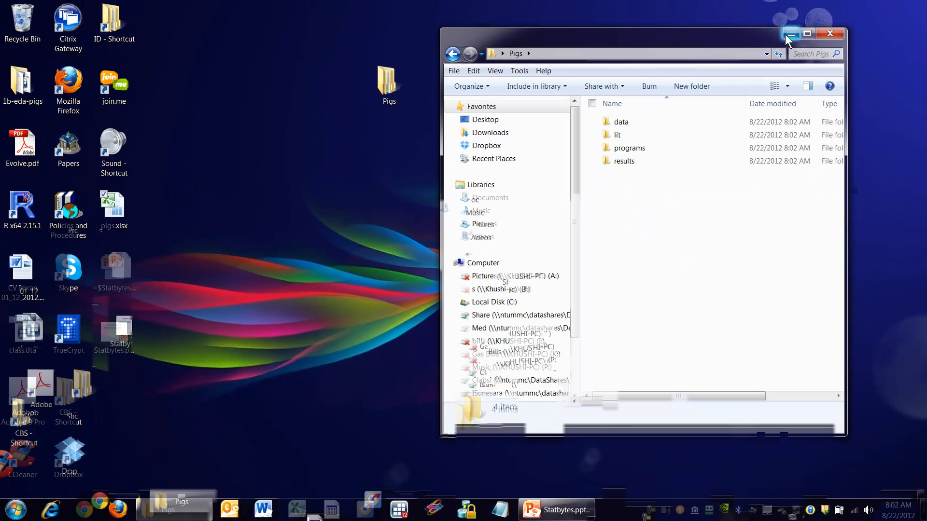
{"action": "double_click", "coordinate": [636, 121]}
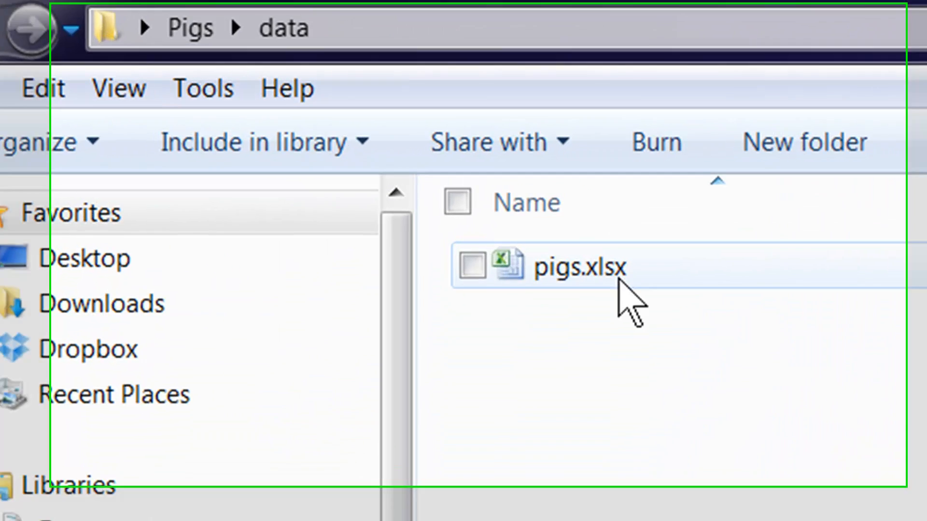
{"action": "double_click", "coordinate": [611, 271]}
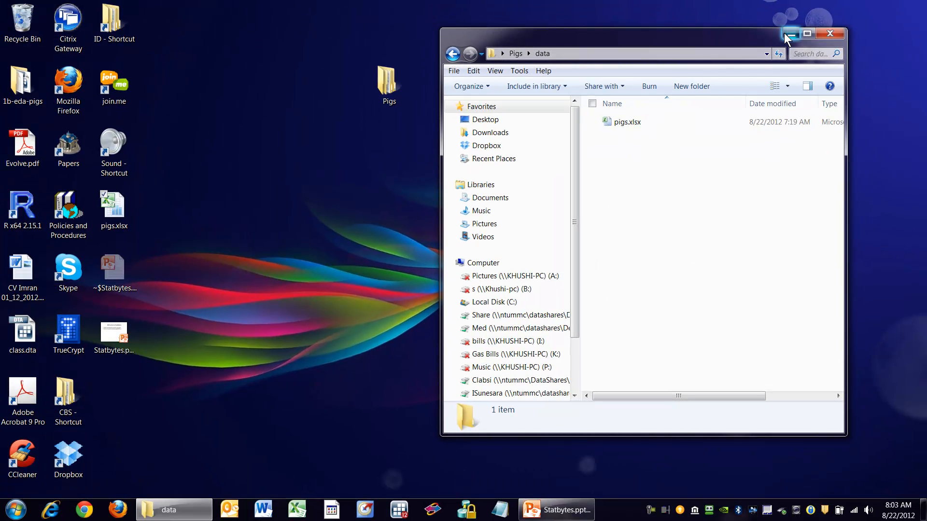
{"action": "left_click", "coordinate": [786, 34]}
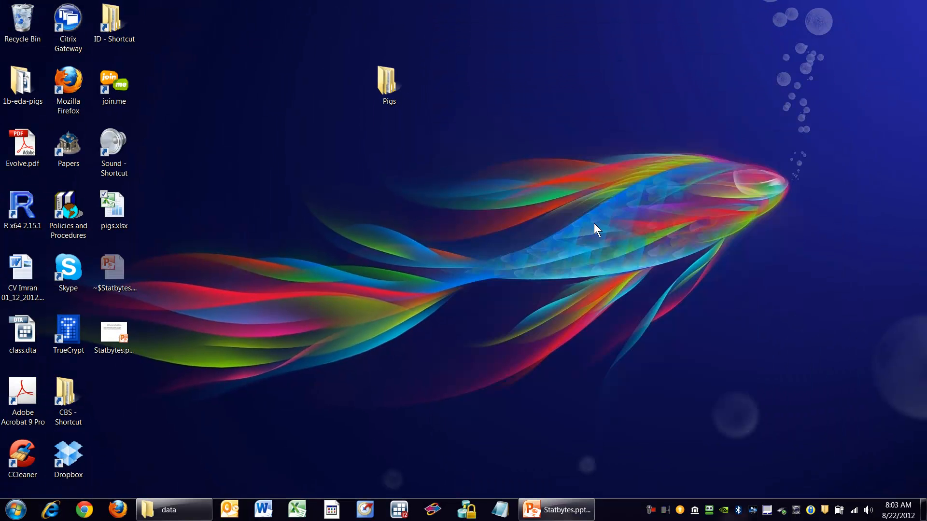
Switch to Stata, slightly widen the Review pane, and open the import dialog for Excel spreadsheets.
{"action": "left_click", "coordinate": [399, 509]}
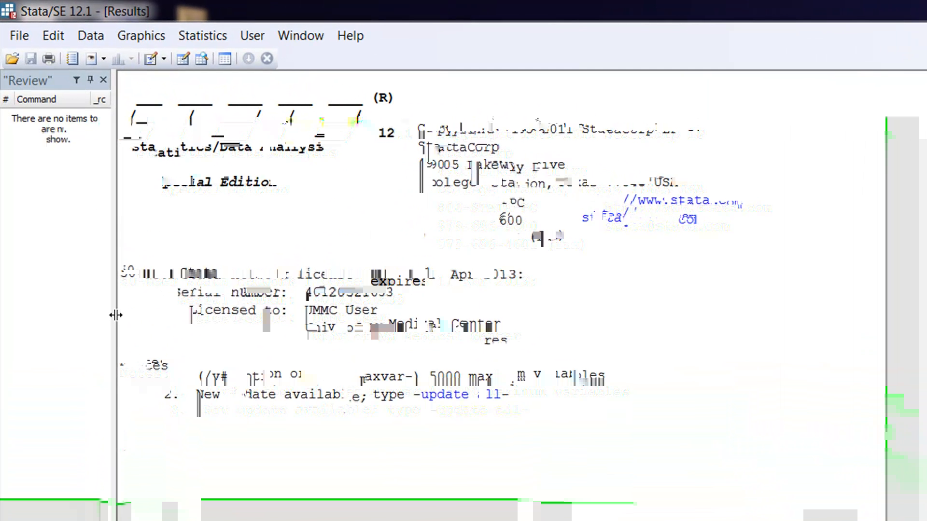
{"action": "left_click_drag", "start_coordinate": [116, 314], "coordinate": [122, 314]}
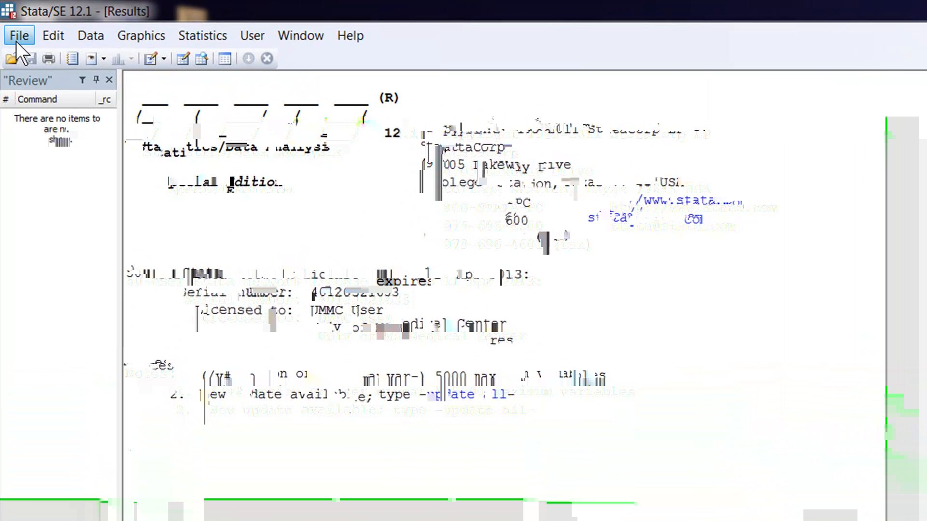
{"action": "left_click", "coordinate": [18, 35]}
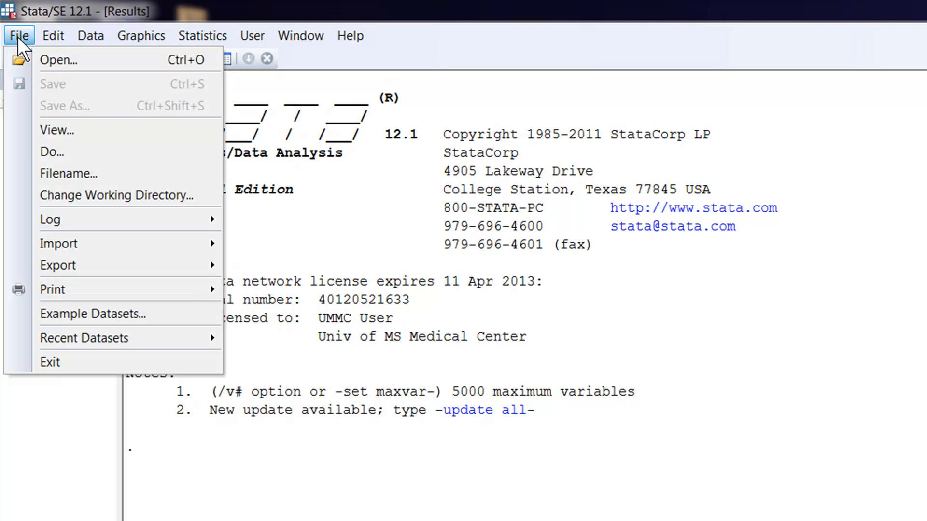
{"action": "mouse_move", "coordinate": [78, 247]}
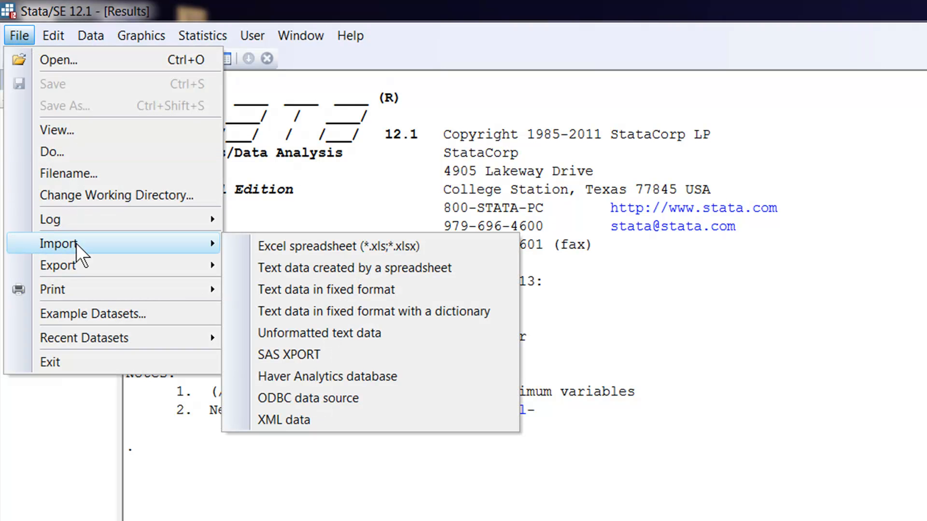
{"action": "left_click", "coordinate": [261, 247]}
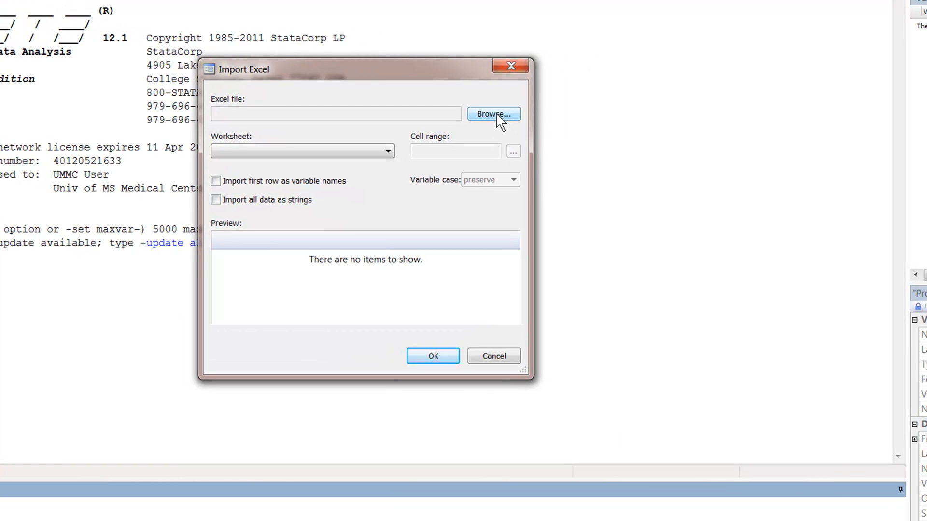
Choose pigs.xlsx from the data subfolder of Pigs as the Excel file to import.
{"action": "left_click", "coordinate": [493, 114]}
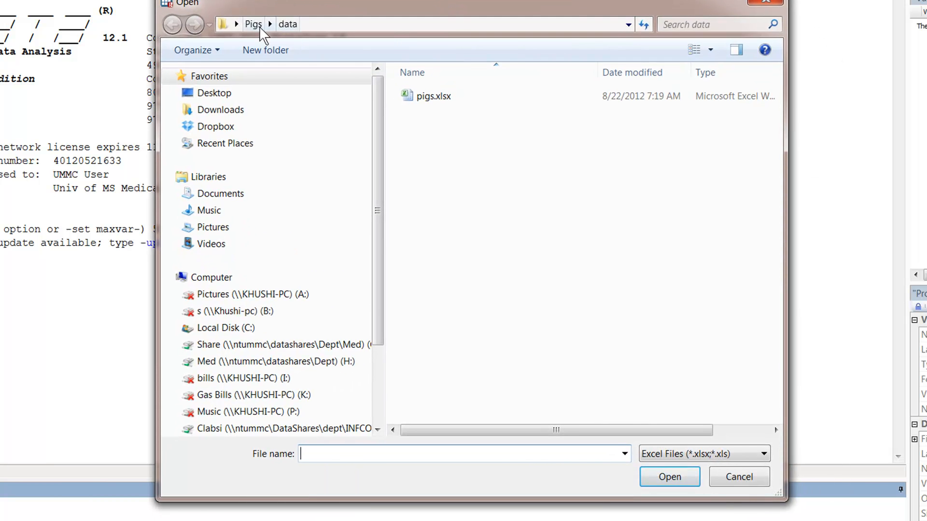
{"action": "left_click", "coordinate": [252, 25]}
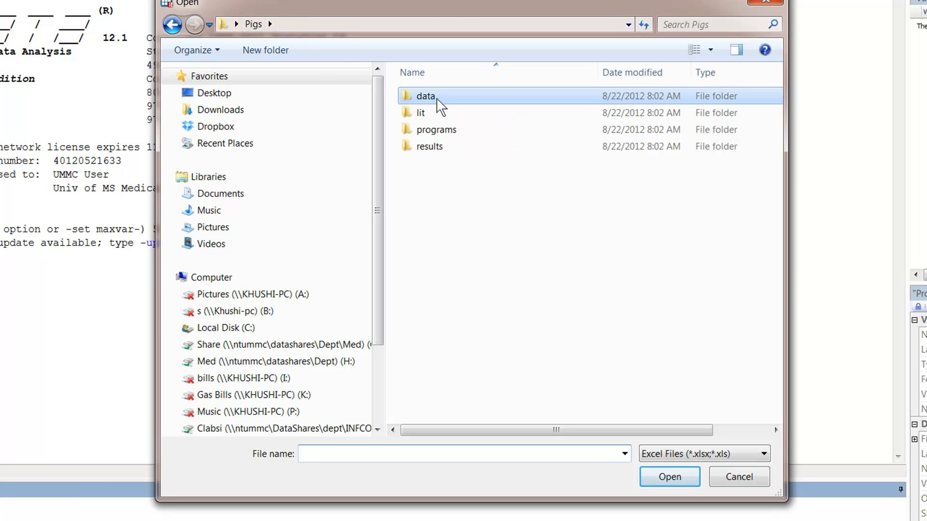
{"action": "double_click", "coordinate": [436, 100]}
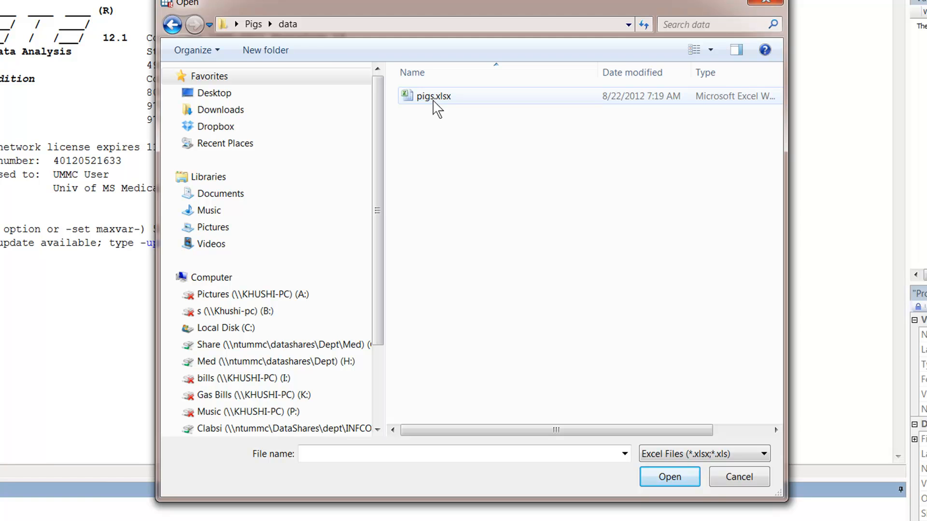
{"action": "double_click", "coordinate": [434, 99]}
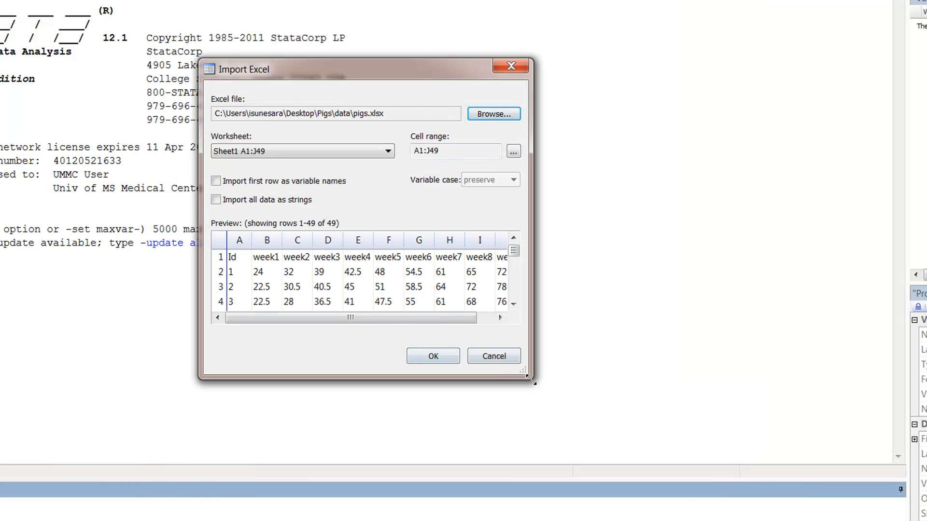
Enlarge the import dialog and import Sheet1 with the first row as variable names and variable case set to lower.
{"action": "left_click_drag", "start_coordinate": [531, 382], "coordinate": [681, 520]}
{"action": "left_click_drag", "start_coordinate": [503, 68], "coordinate": [480, 0]}
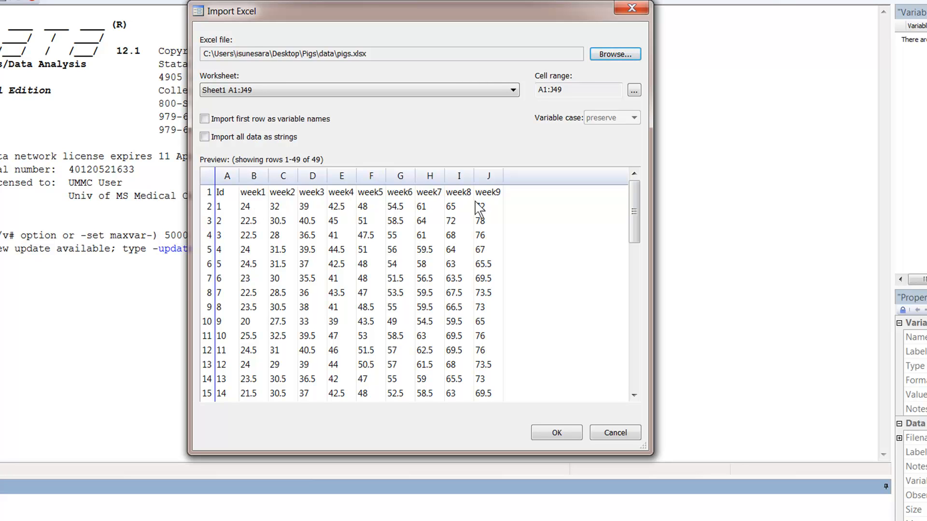
{"action": "left_click", "coordinate": [203, 119]}
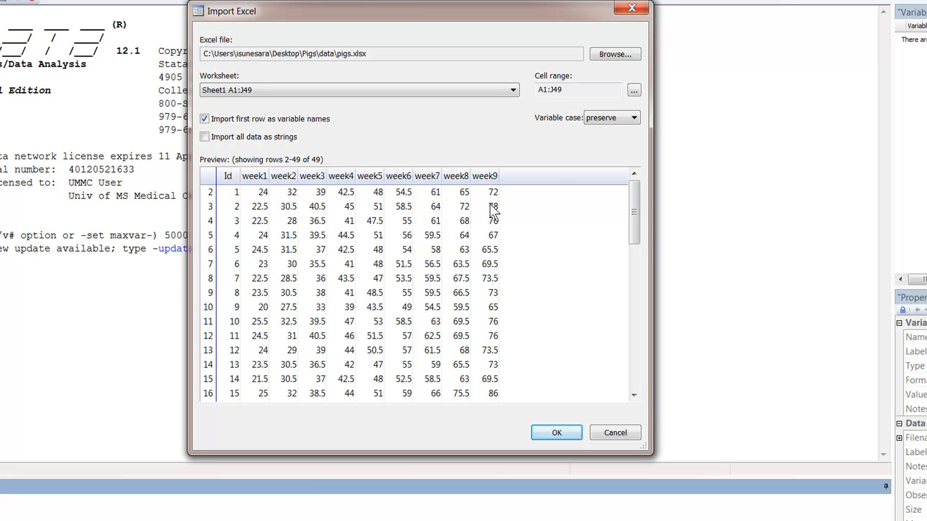
{"action": "left_click", "coordinate": [621, 128]}
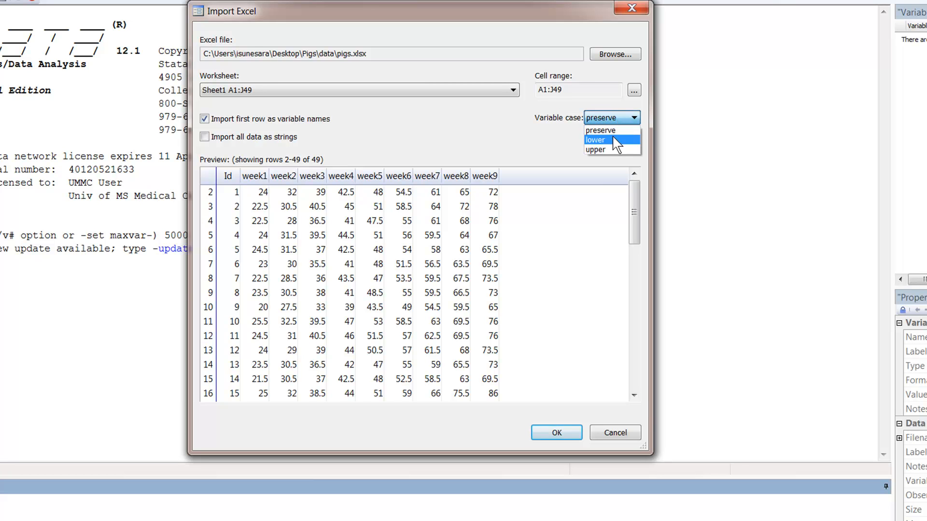
{"action": "left_click", "coordinate": [617, 141]}
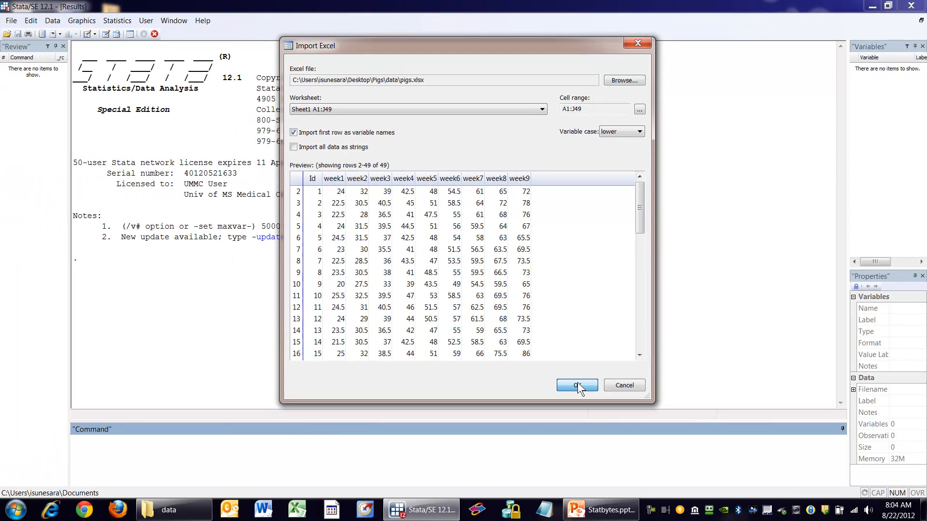
{"action": "left_click", "coordinate": [558, 432]}
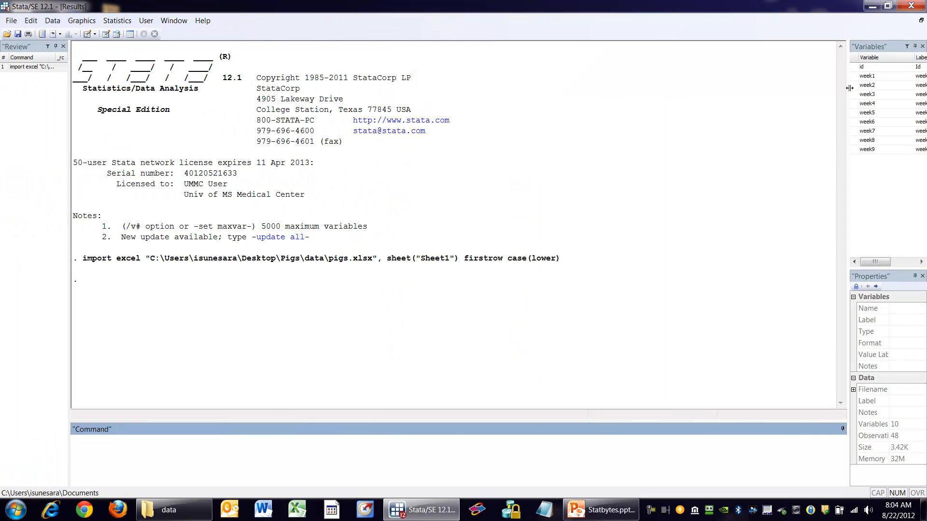
Widen the Variables pane, examine the imported pig data in the Data Editor's browse mode, and close it.
{"action": "left_click_drag", "start_coordinate": [848, 89], "coordinate": [803, 84]}
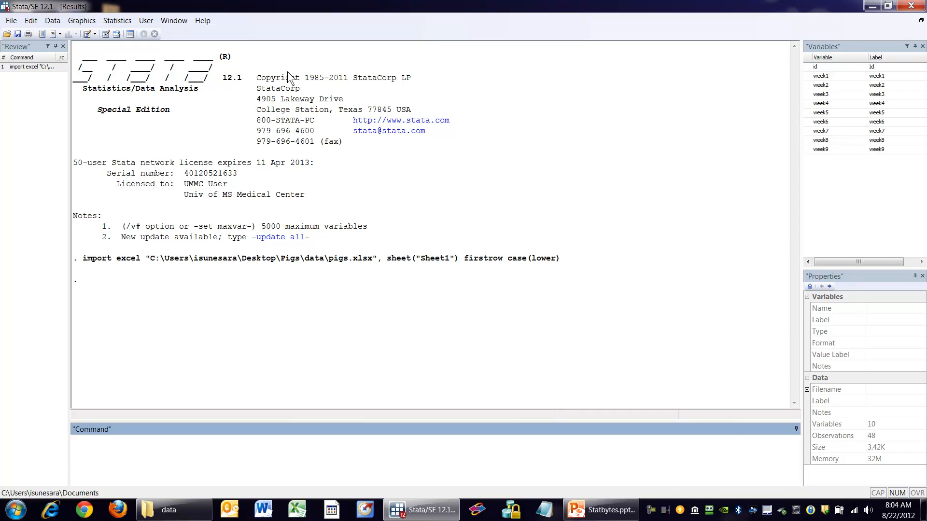
{"action": "left_click", "coordinate": [117, 34]}
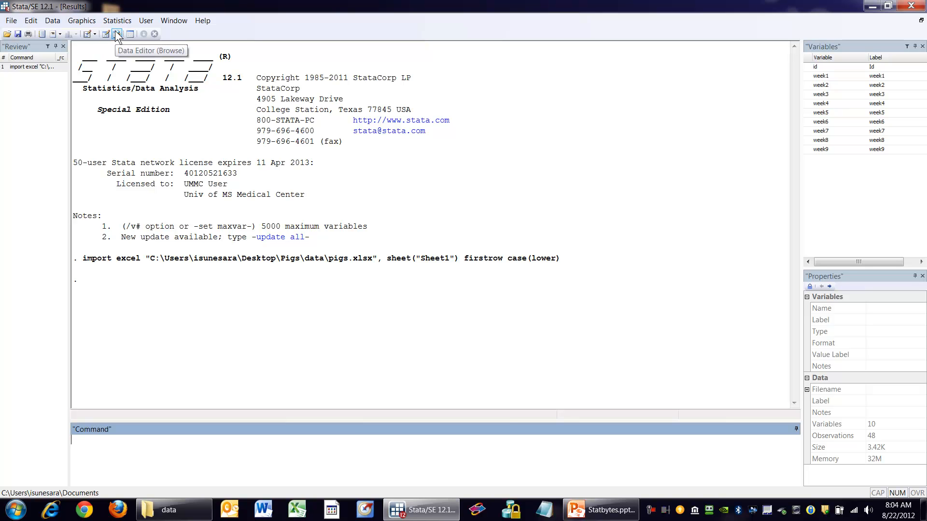
{"action": "left_click", "coordinate": [116, 34]}
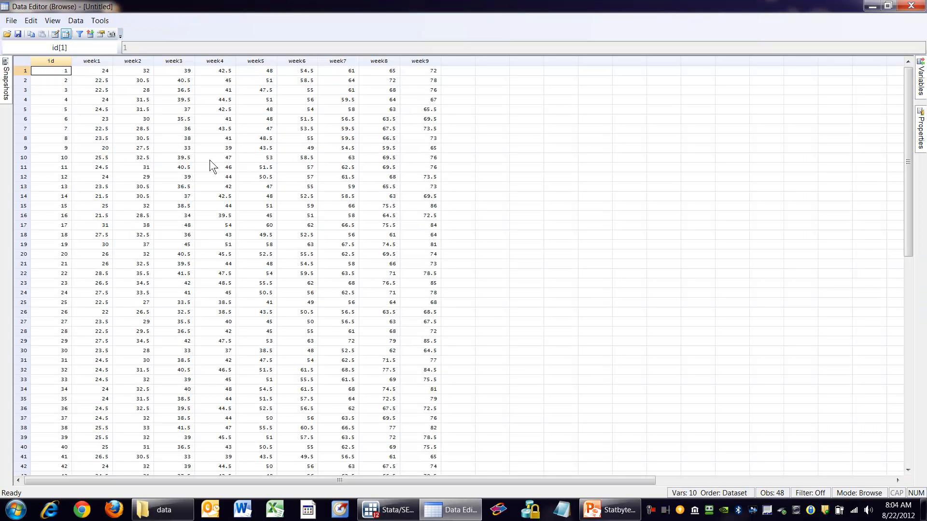
{"action": "scroll", "coordinate": [197, 161], "scroll_direction": "down", "scroll_amount": 5}
{"action": "scroll", "coordinate": [199, 167], "scroll_direction": "up", "scroll_amount": 5}
{"action": "scroll", "coordinate": [100, 137], "scroll_direction": "down", "scroll_amount": 3}
{"action": "scroll", "coordinate": [106, 124], "scroll_direction": "up", "scroll_amount": 3}
{"action": "scroll", "coordinate": [109, 157], "scroll_direction": "down", "scroll_amount": 3}
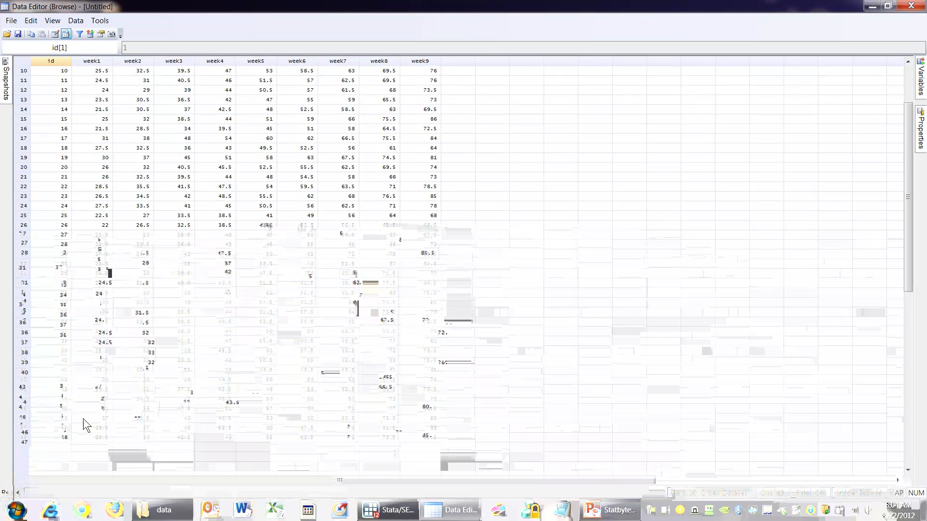
{"action": "scroll", "coordinate": [87, 419], "scroll_direction": "up", "scroll_amount": 3}
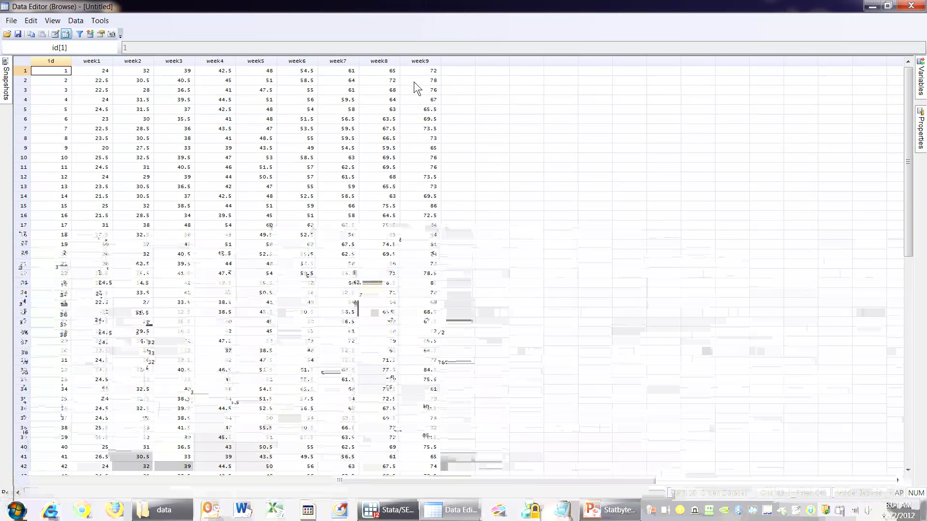
{"action": "scroll", "coordinate": [412, 233], "scroll_direction": "down", "scroll_amount": 9}
{"action": "scroll", "coordinate": [421, 254], "scroll_direction": "up", "scroll_amount": 9}
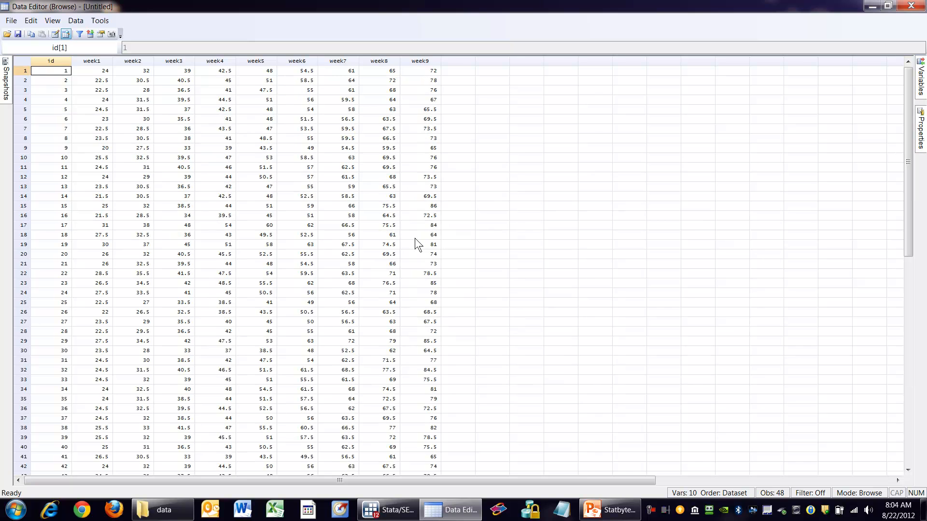
{"action": "left_click", "coordinate": [911, 5]}
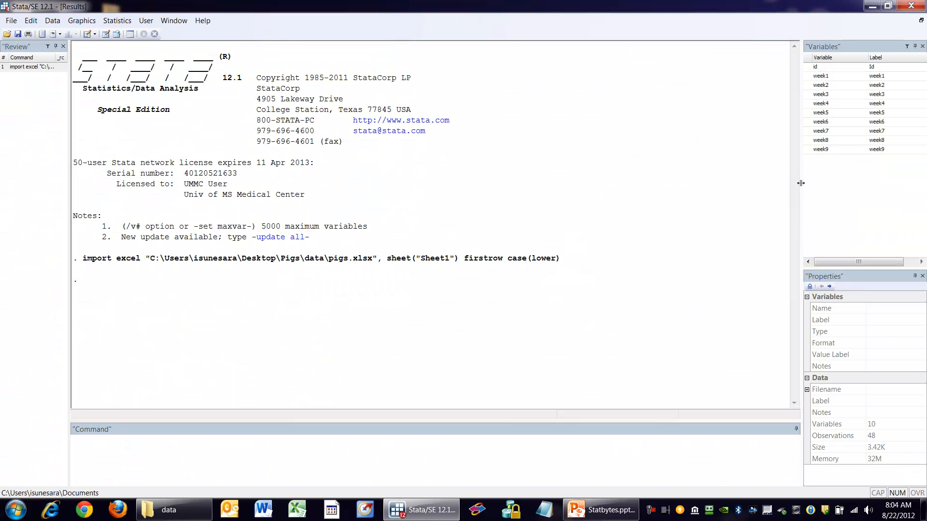
Narrow the Variables pane slightly, recall the import excel command from the history and copy its full text.
{"action": "left_click_drag", "start_coordinate": [799, 184], "coordinate": [811, 182]}
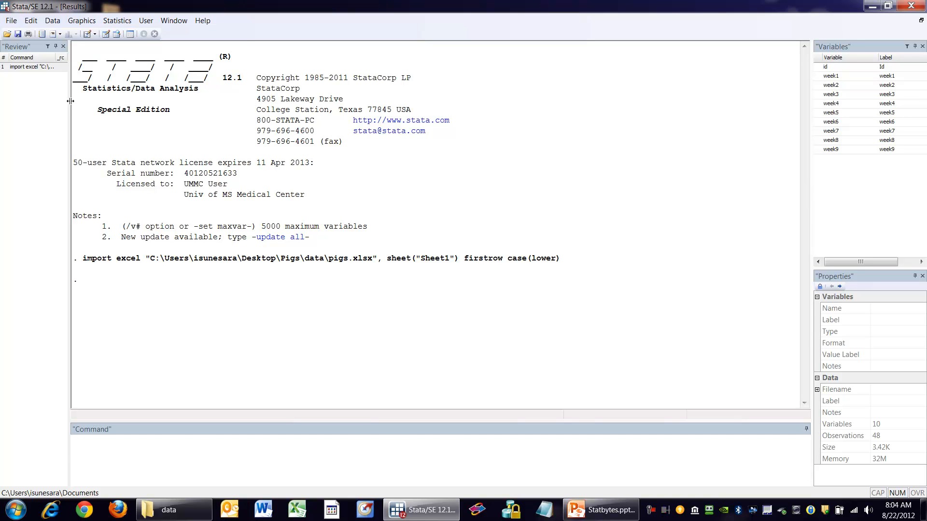
{"action": "left_click", "coordinate": [41, 69]}
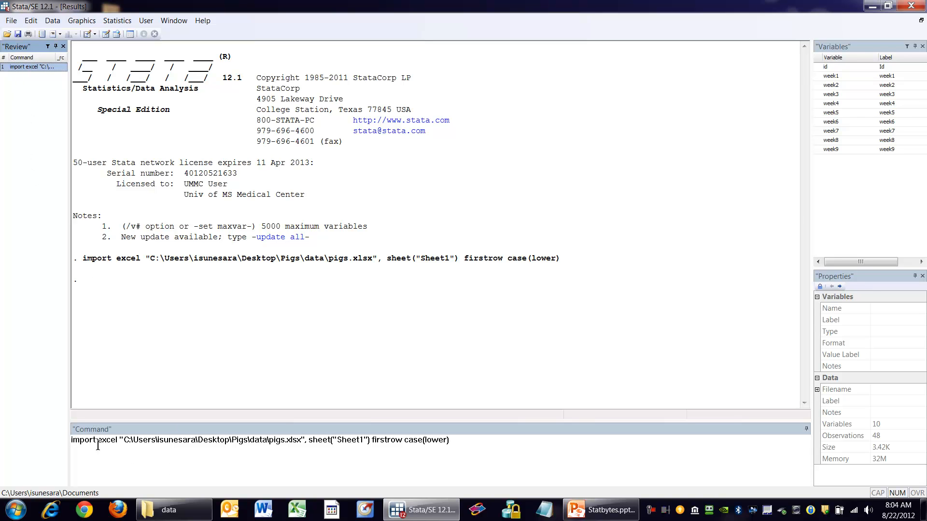
{"action": "left_click_drag", "start_coordinate": [459, 441], "coordinate": [71, 438]}
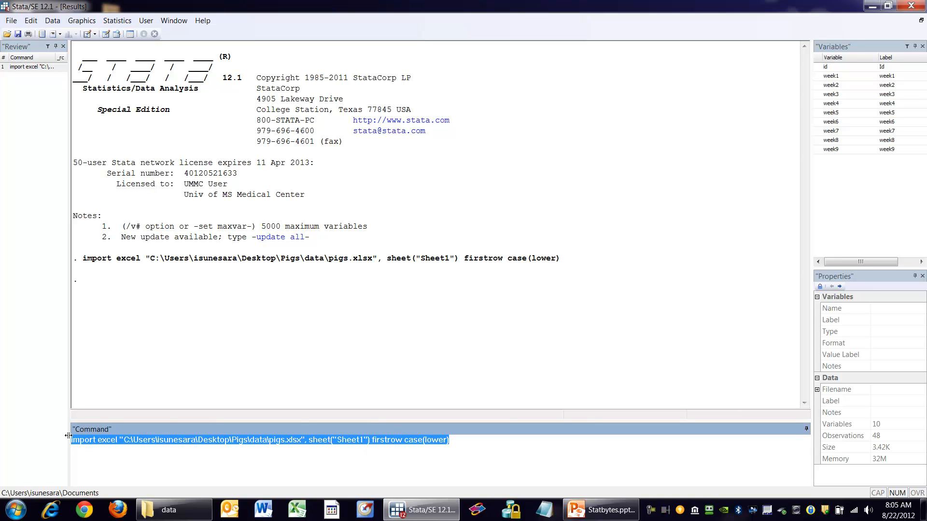
{"action": "right_click", "coordinate": [90, 437]}
{"action": "left_click", "coordinate": [126, 379]}
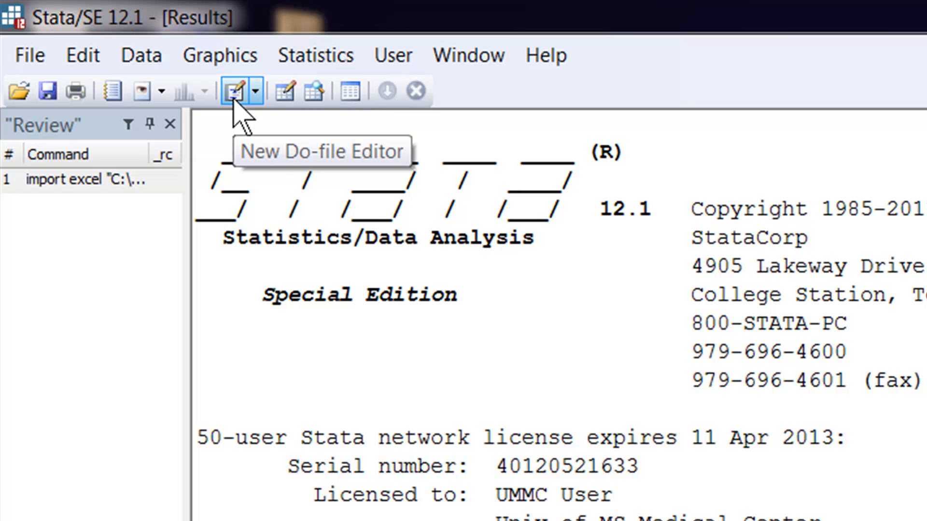
Paste the copied import command into a new do-file and insert three blank lines above it.
{"action": "left_click", "coordinate": [234, 91]}
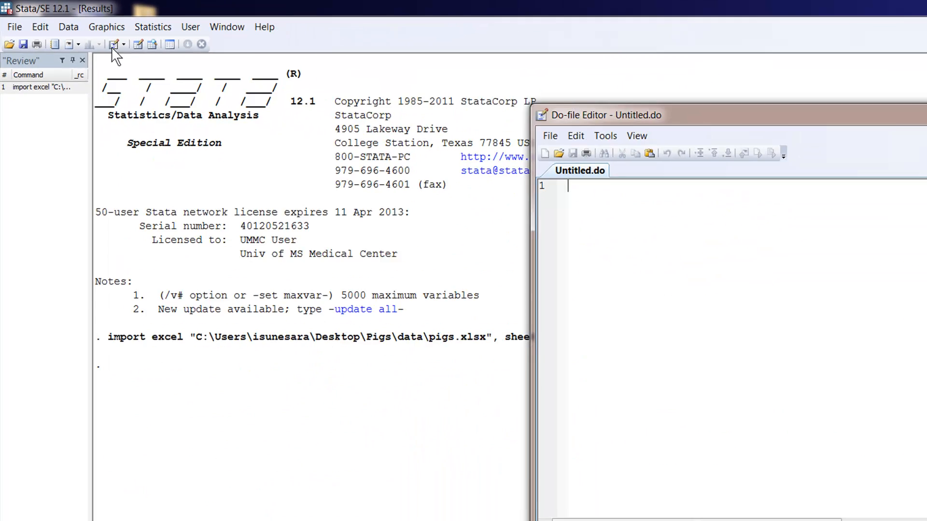
{"action": "right_click", "coordinate": [447, 163]}
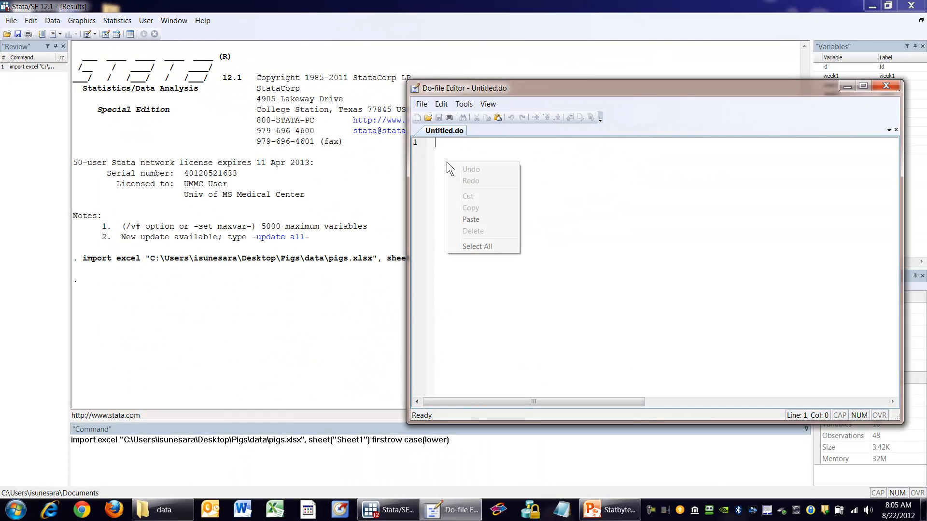
{"action": "left_click", "coordinate": [470, 219]}
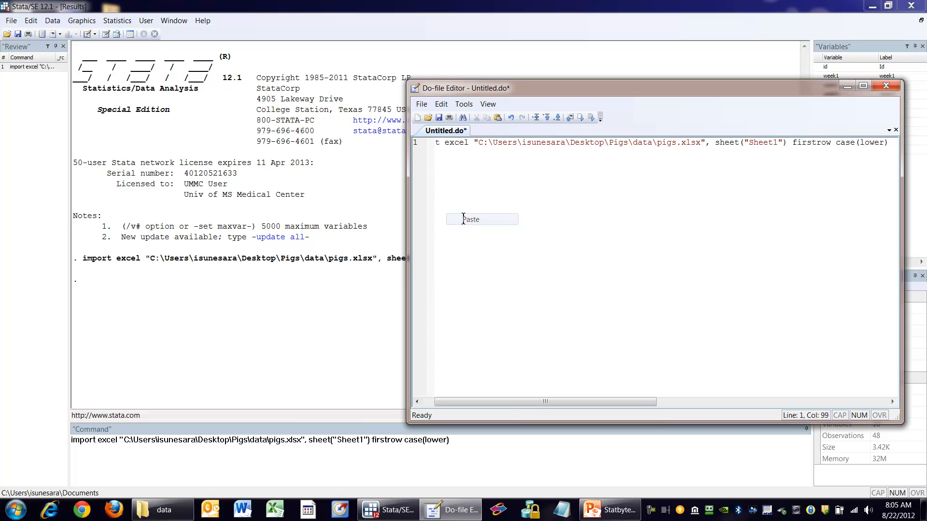
{"action": "left_click_drag", "start_coordinate": [505, 402], "coordinate": [452, 350]}
{"action": "left_click", "coordinate": [437, 144]}
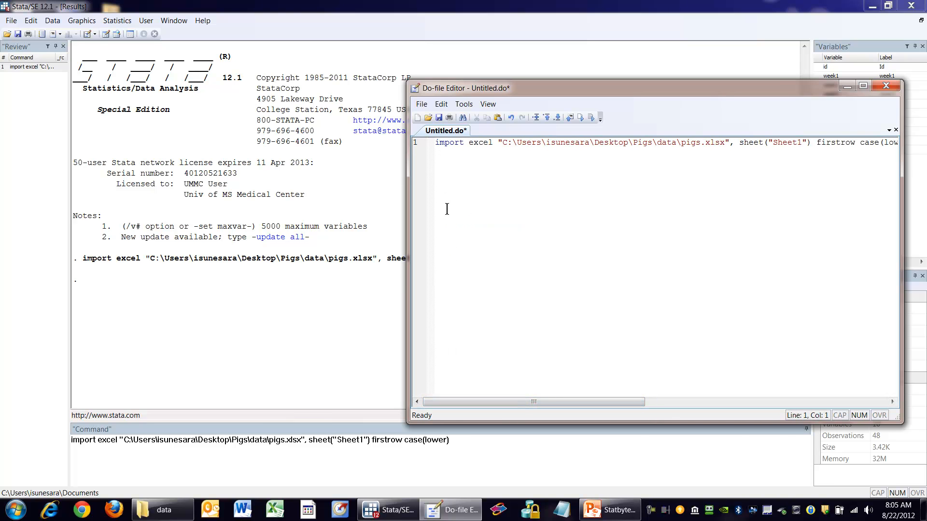
{"action": "key", "text": "Return"}
{"action": "key", "text": "Return"}
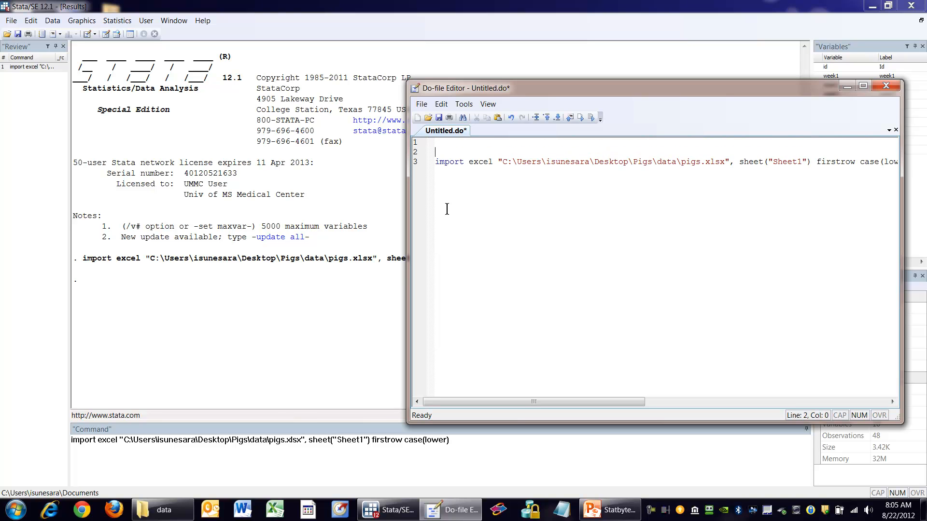
{"action": "key", "text": "Return"}
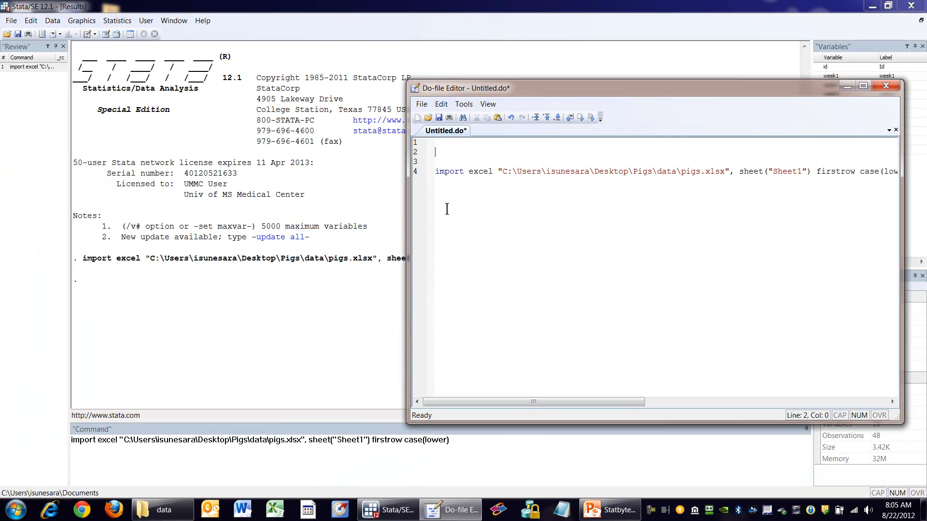
Minimize the main Stata window, open the Pigs folder from the desktop, copy its address and minimize the folder.
{"action": "left_click", "coordinate": [871, 7]}
{"action": "left_click_drag", "start_coordinate": [392, 113], "coordinate": [210, 103]}
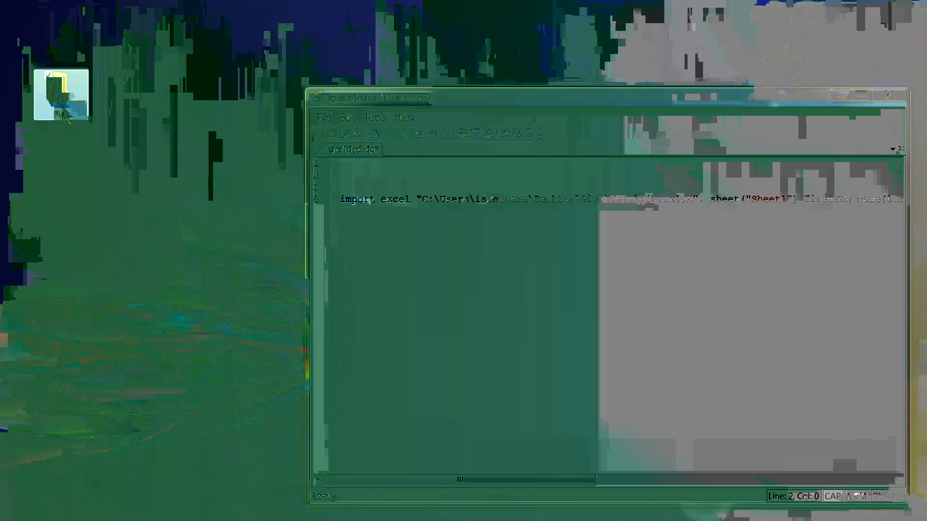
{"action": "double_click", "coordinate": [208, 99]}
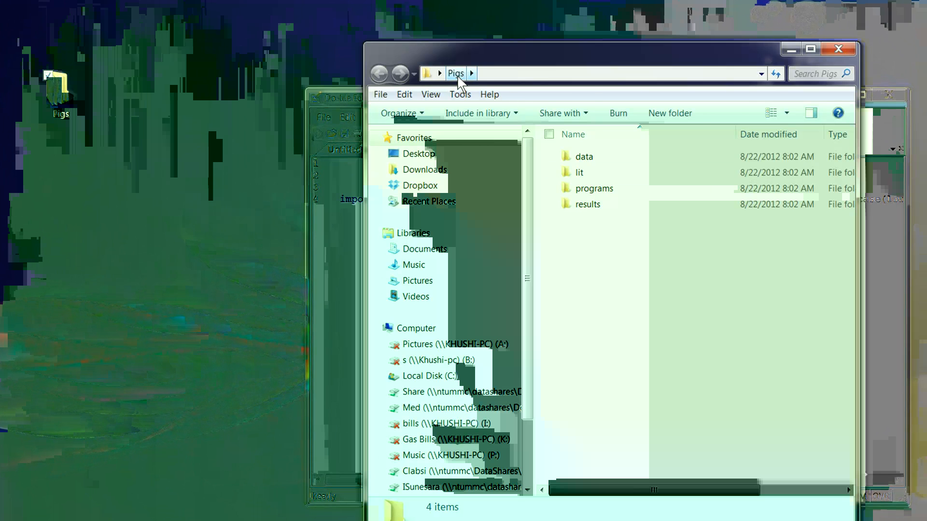
{"action": "right_click", "coordinate": [457, 77]}
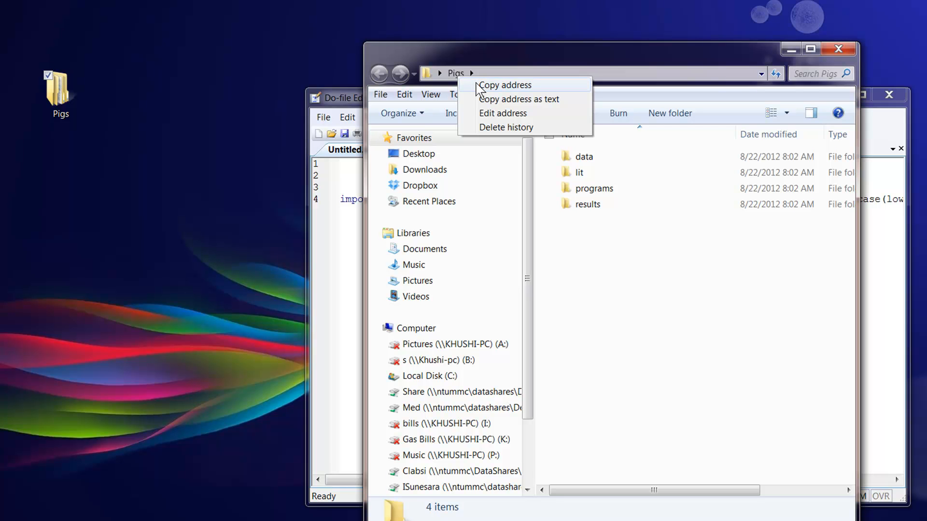
{"action": "left_click", "coordinate": [478, 85]}
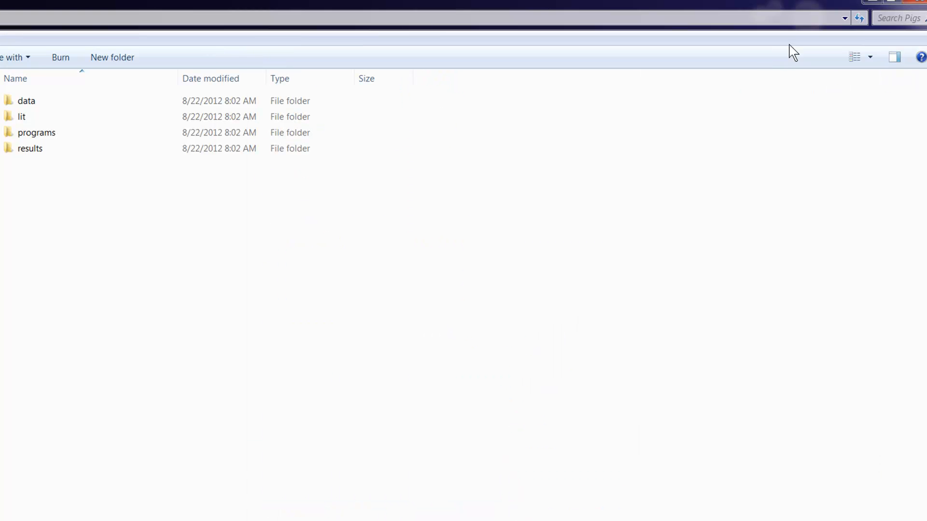
{"action": "left_click", "coordinate": [870, 1]}
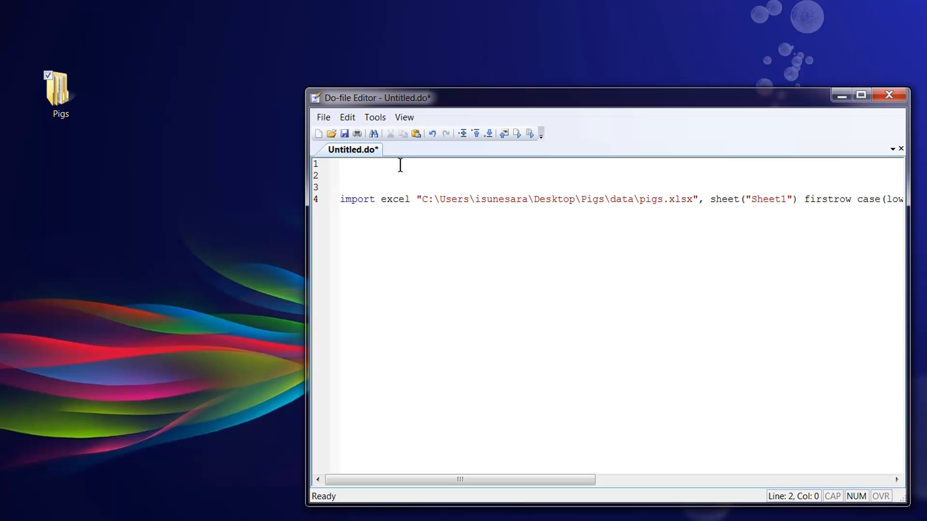
Add a cd command on line 2 of the do-file with the copied Pigs folder path in quotation marks.
{"action": "type", "text": "cd \""}
{"action": "key", "text": "ctrl+v"}
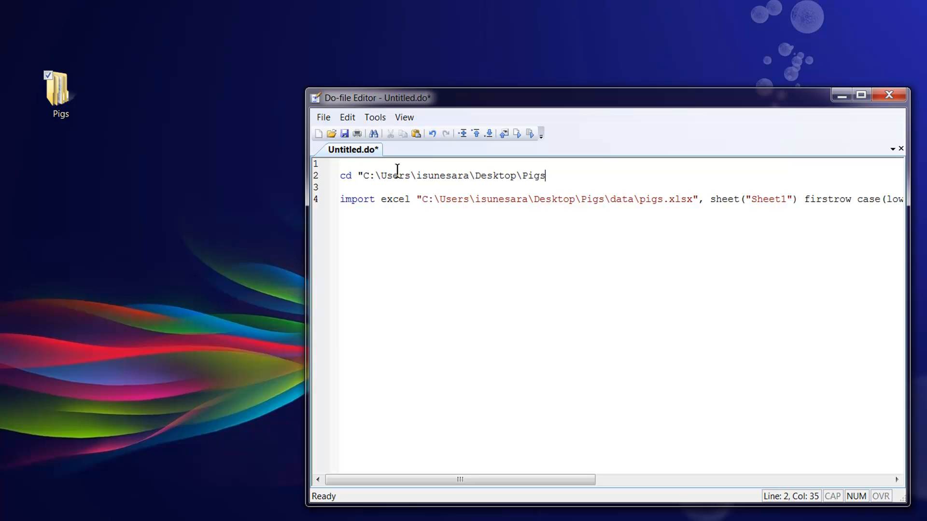
{"action": "type", "text": "\""}
Add the comment "**change it to project directory" on the line above the cd command.
{"action": "left_click", "coordinate": [350, 163]}
{"action": "type", "text": "**change it top"}
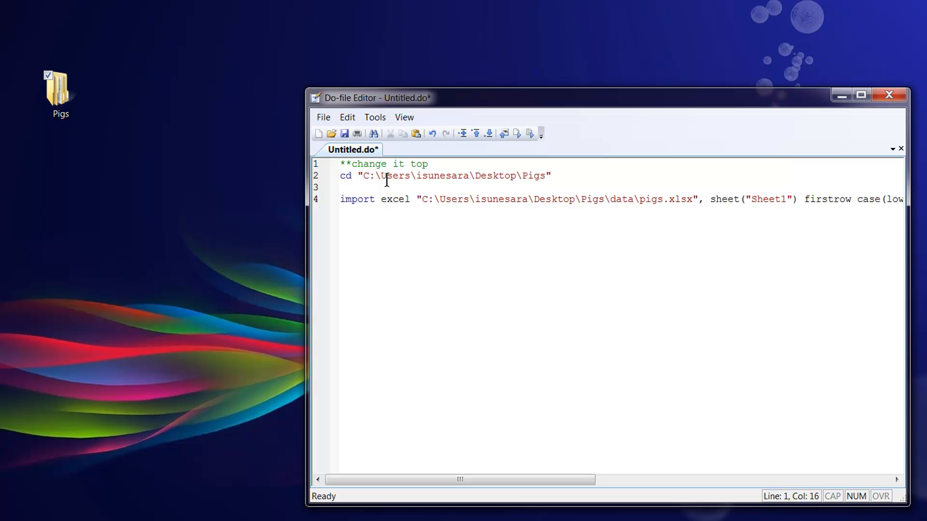
{"action": "key", "text": "BackSpace"}
{"action": "key", "text": "BackSpace"}
{"action": "type", "text": "project direcot"}
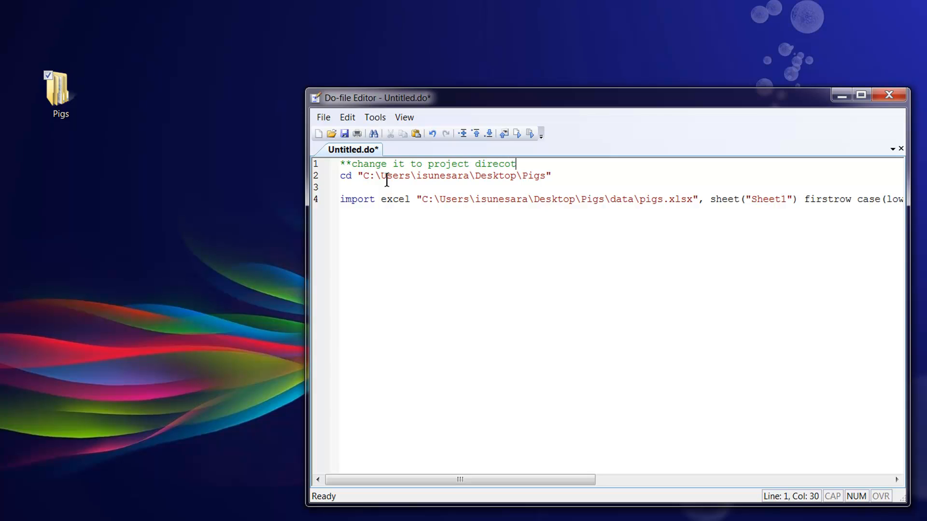
{"action": "key", "text": "BackSpace"}
{"action": "key", "text": "BackSpace"}
{"action": "type", "text": "troty"}
{"action": "key", "text": "BackSpace"}
{"action": "key", "text": "BackSpace"}
{"action": "key", "text": "BackSpace"}
{"action": "key", "text": "BackSpace"}
{"action": "type", "text": "ory"}
{"action": "left_click", "coordinate": [369, 187]}
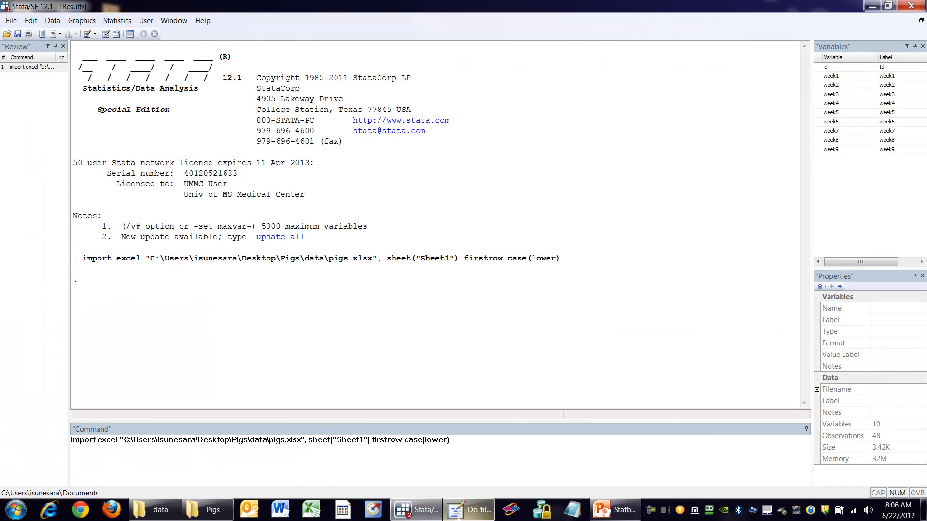
Return to the do-file and shorten the import excel path to the relative data\pigs.xlsx, checking it against the cd path.
{"action": "left_click", "coordinate": [455, 517]}
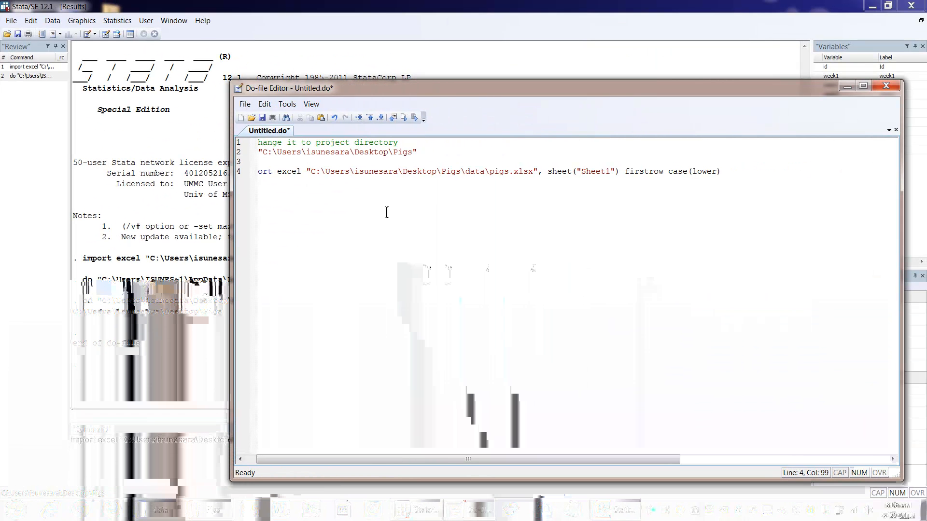
{"action": "left_click_drag", "start_coordinate": [465, 171], "coordinate": [325, 172]}
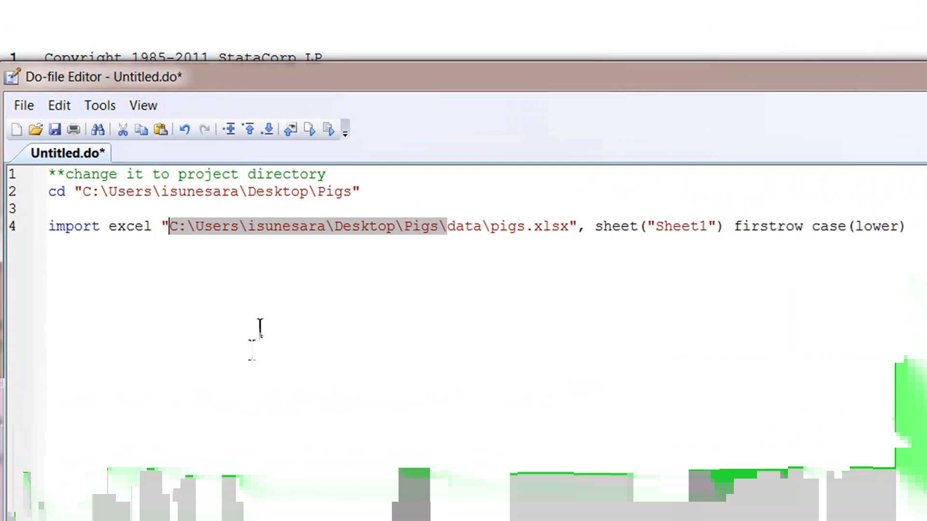
{"action": "key", "text": "Delete"}
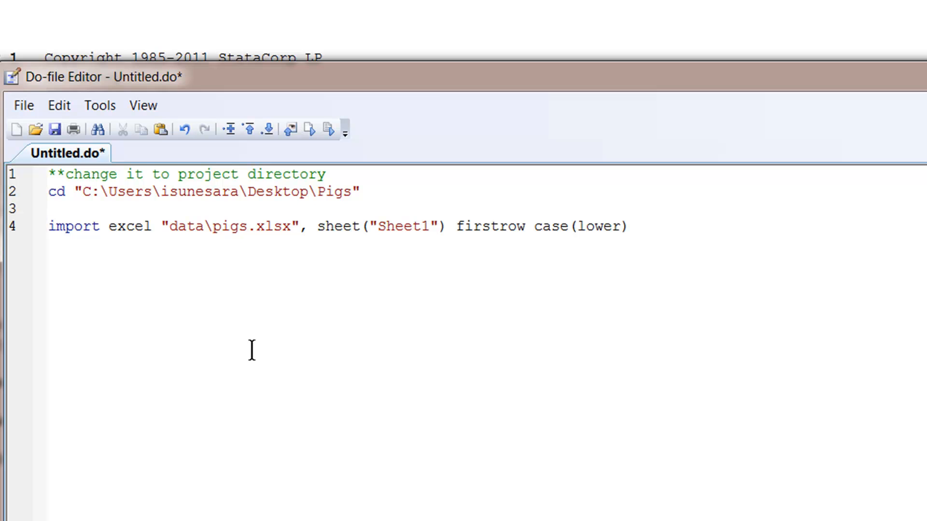
{"action": "left_click_drag", "start_coordinate": [328, 192], "coordinate": [351, 190]}
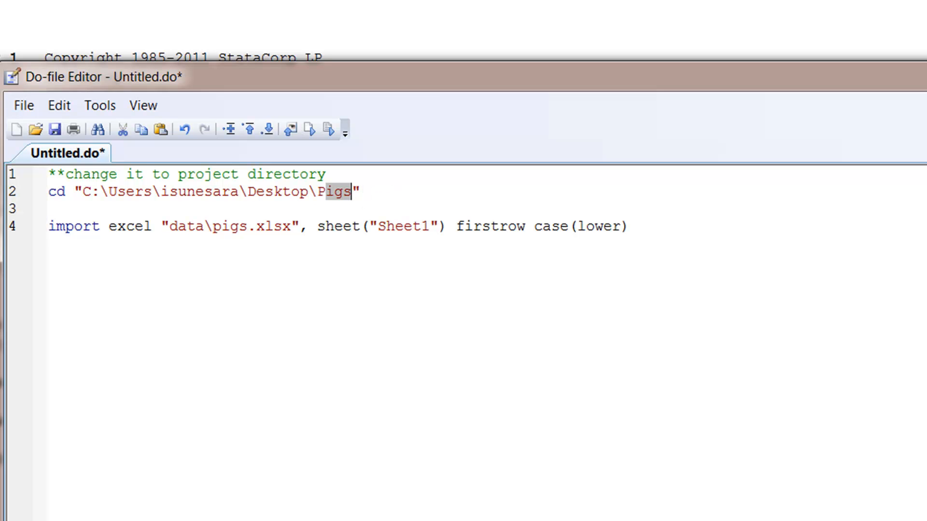
Examine how the relative data\pigs.xlsx path in the import command relates to the project folder path in the cd command.
{"action": "left_click_drag", "start_coordinate": [176, 227], "coordinate": [224, 227]}
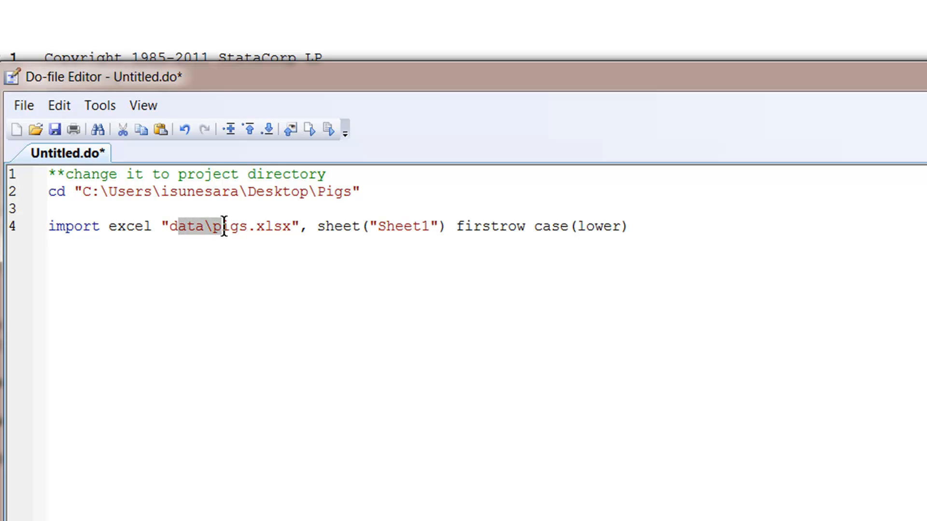
{"action": "left_click_drag", "start_coordinate": [359, 192], "coordinate": [89, 191]}
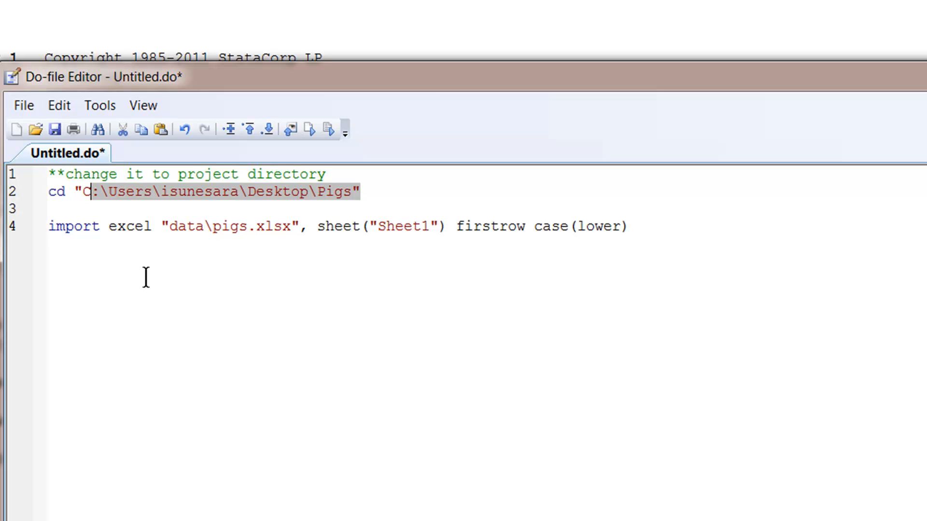
{"action": "left_click", "coordinate": [147, 304]}
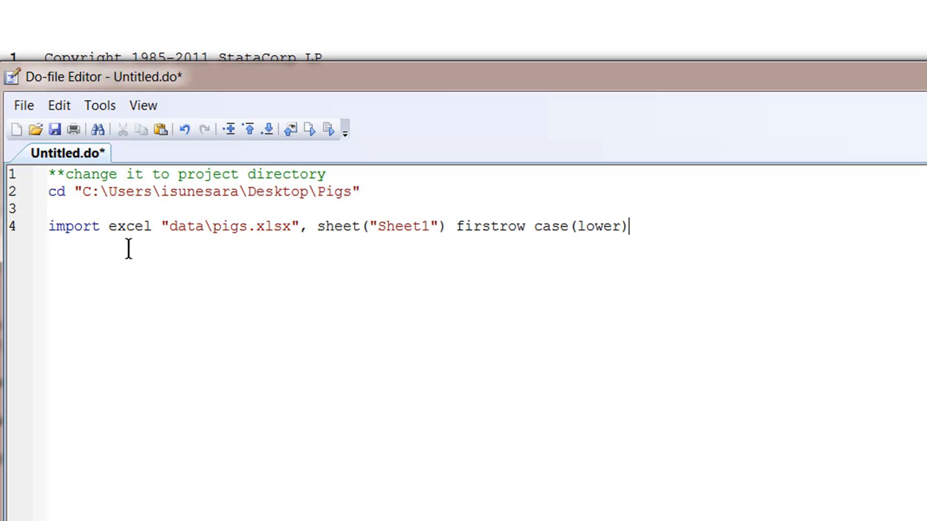
{"action": "triple_click", "coordinate": [119, 191]}
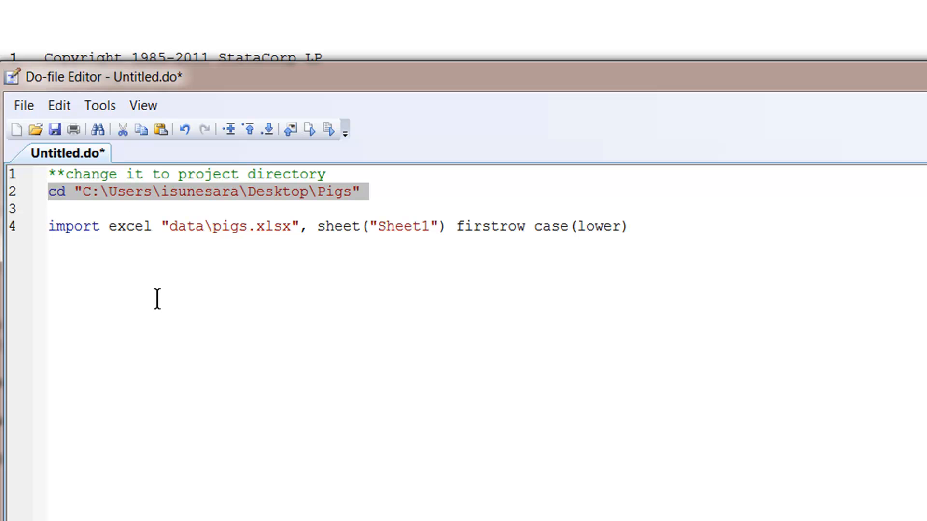
{"action": "left_click", "coordinate": [336, 193]}
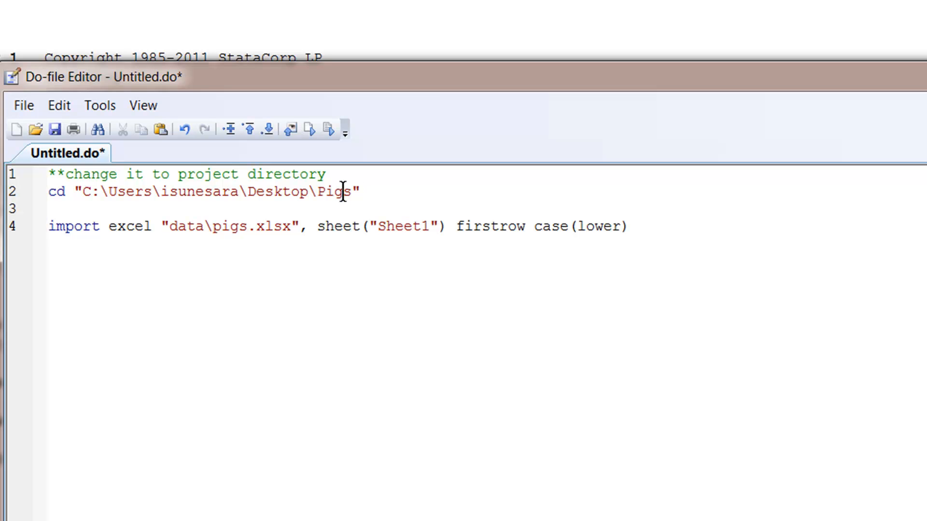
{"action": "left_click_drag", "start_coordinate": [170, 227], "coordinate": [246, 227]}
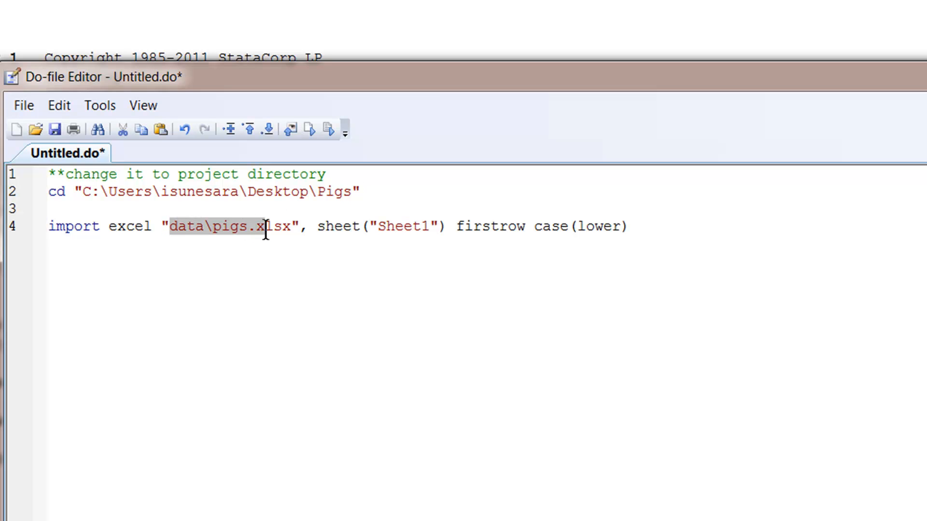
{"action": "left_click", "coordinate": [351, 337]}
{"action": "left_click_drag", "start_coordinate": [351, 192], "coordinate": [83, 192]}
Append the clear option to the end of the import excel command and reposition the Do-file Editor window.
{"action": "left_click", "coordinate": [306, 375]}
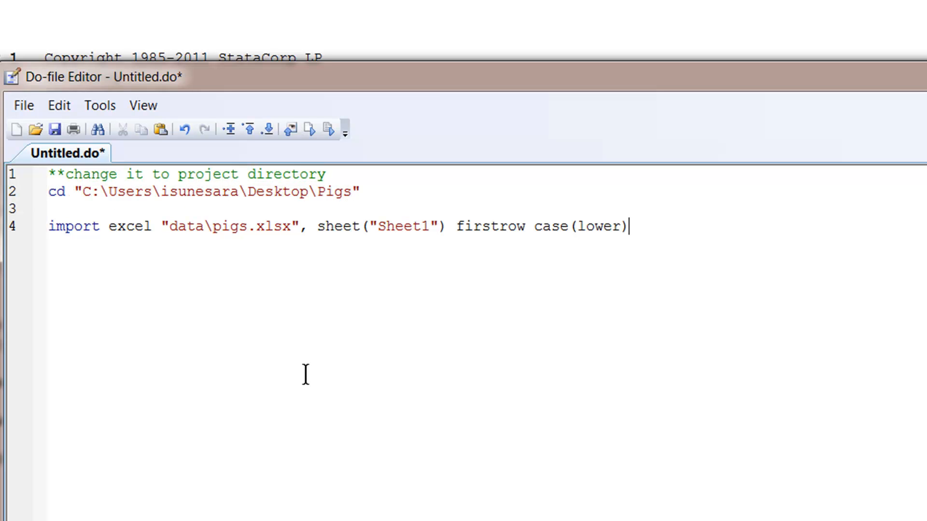
{"action": "type", "text": "clear"}
{"action": "left_click_drag", "start_coordinate": [3, 62], "coordinate": [85, 158]}
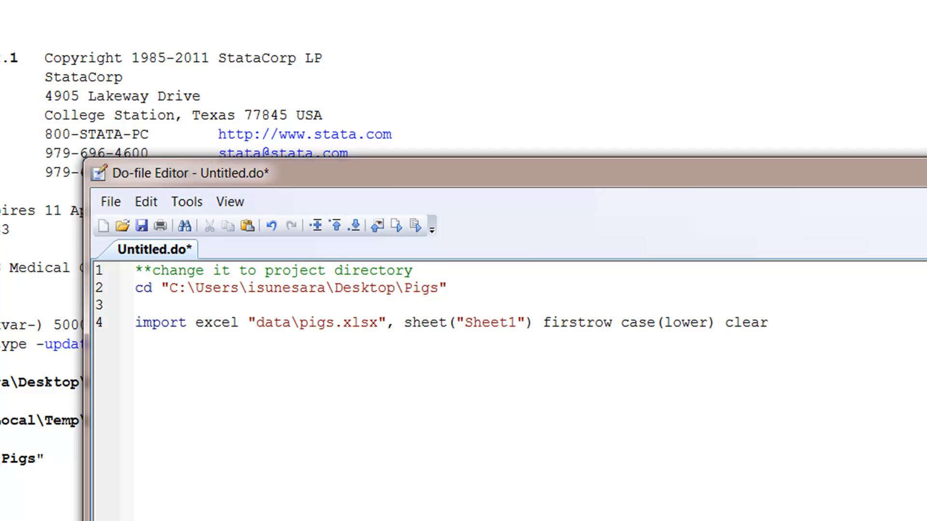
Add the comment "**Import raw data file" on a new line directly above the import excel command.
{"action": "left_click_drag", "start_coordinate": [231, 323], "coordinate": [350, 328]}
{"action": "left_click", "coordinate": [157, 305]}
{"action": "key", "text": "Return"}
{"action": "type", "text": "**"}
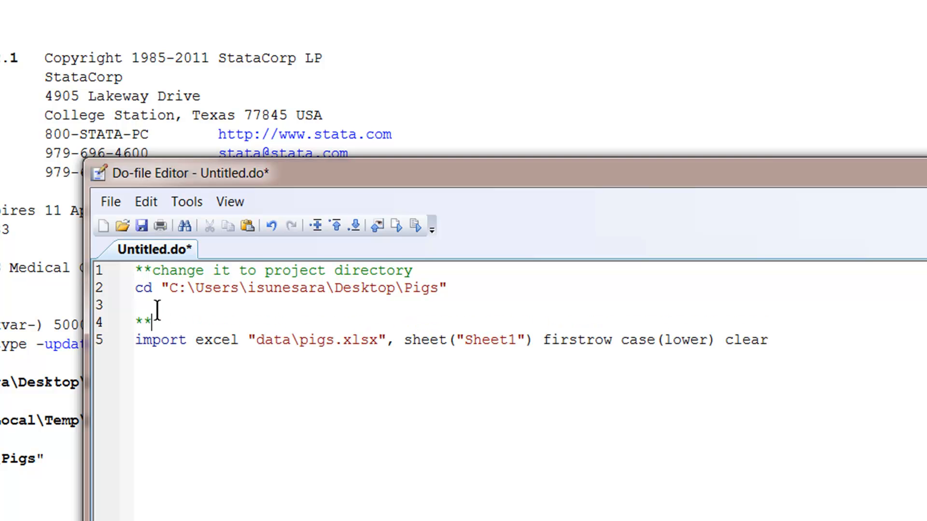
{"action": "type", "text": "import "}
{"action": "type", "text": "Ec"}
{"action": "key", "text": "BackSpace"}
{"action": "key", "text": "BackSpace"}
{"action": "type", "text": "raw data file"}
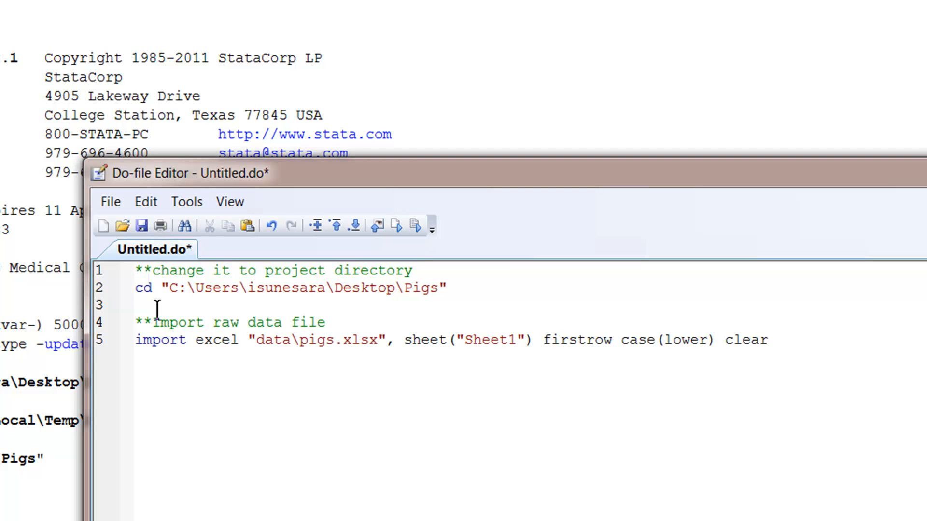
{"action": "key", "text": "ctrl+End"}
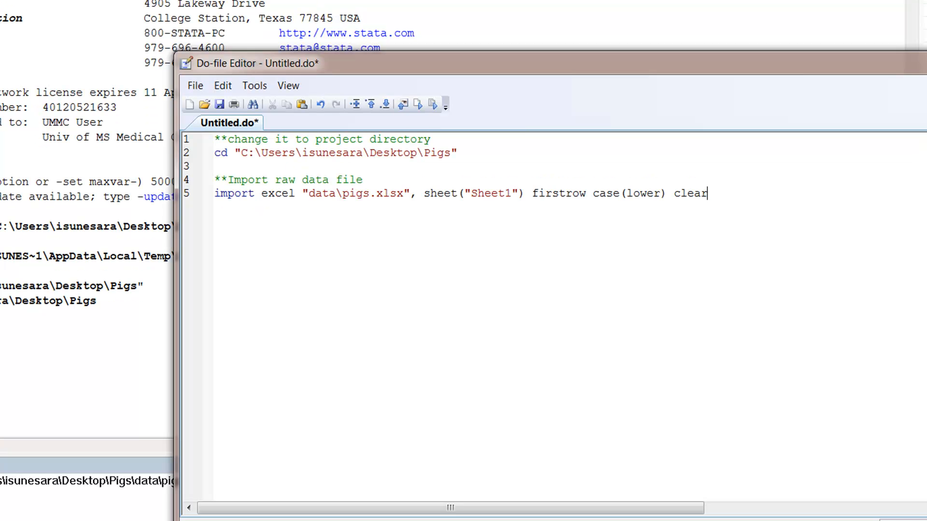
Save the do-file as run in the programs folder of the Pigs project.
{"action": "left_click", "coordinate": [203, 91]}
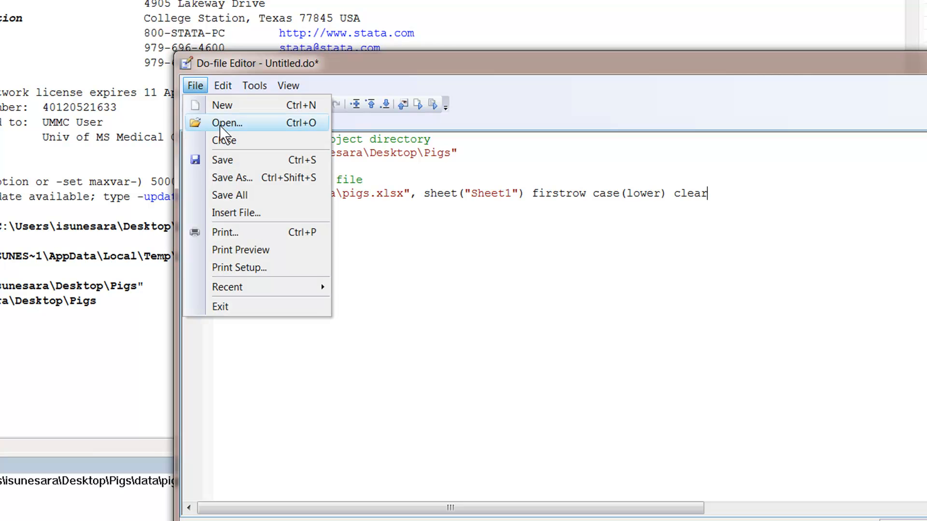
{"action": "left_click", "coordinate": [230, 176]}
{"action": "left_click", "coordinate": [446, 37]}
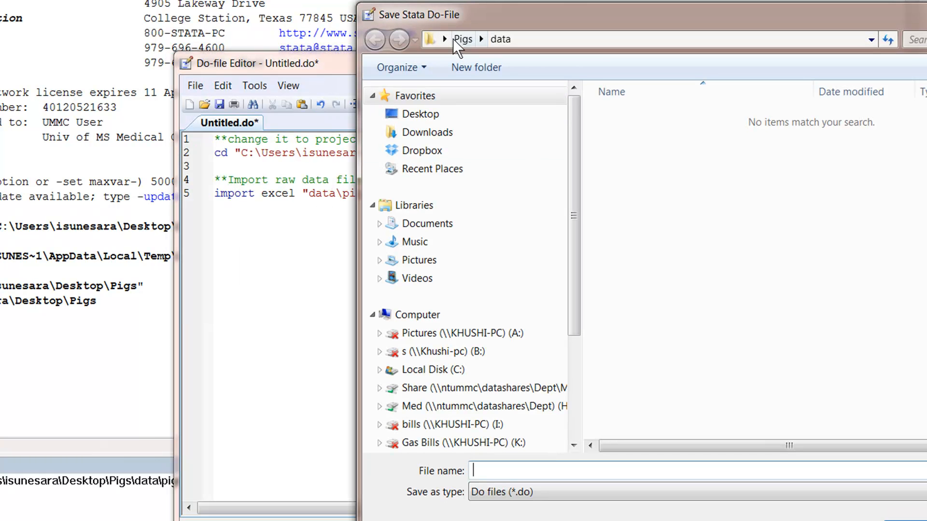
{"action": "left_click", "coordinate": [459, 38]}
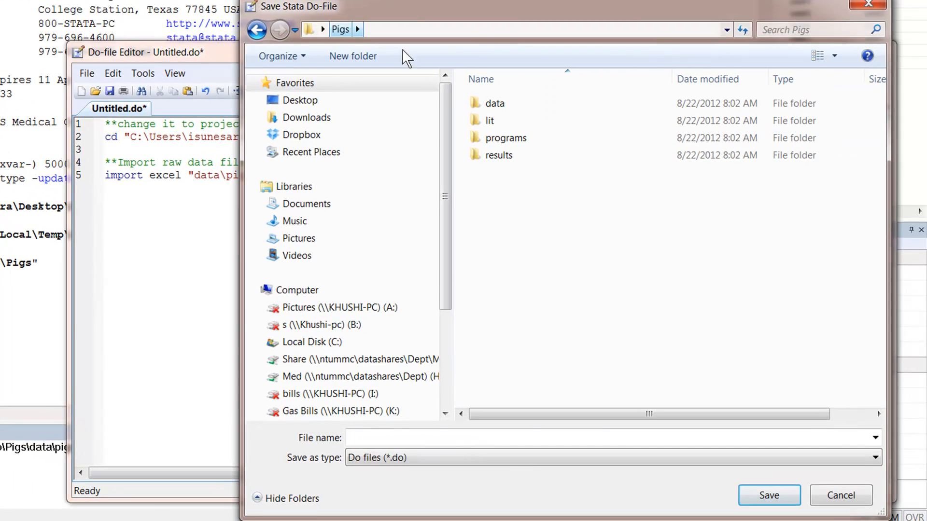
{"action": "double_click", "coordinate": [500, 142]}
{"action": "left_click", "coordinate": [419, 435]}
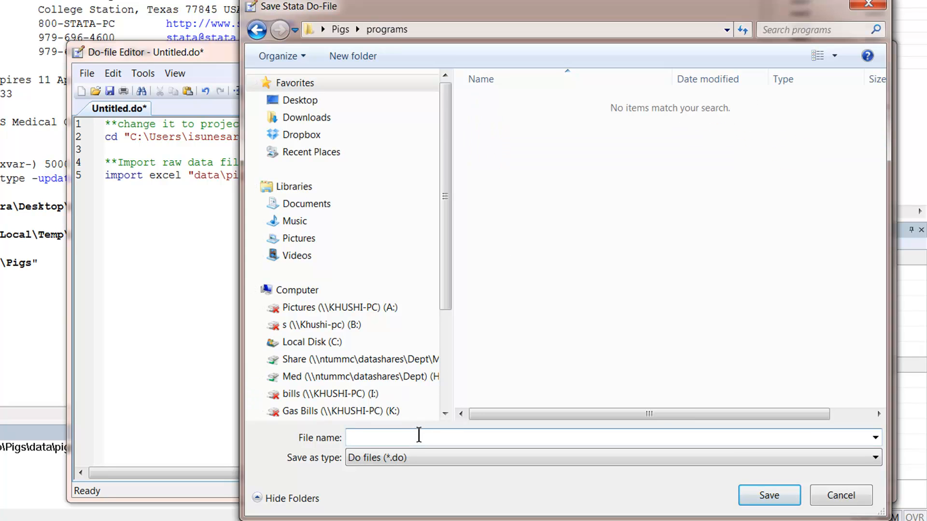
{"action": "type", "text": "run"}
{"action": "left_click", "coordinate": [750, 495]}
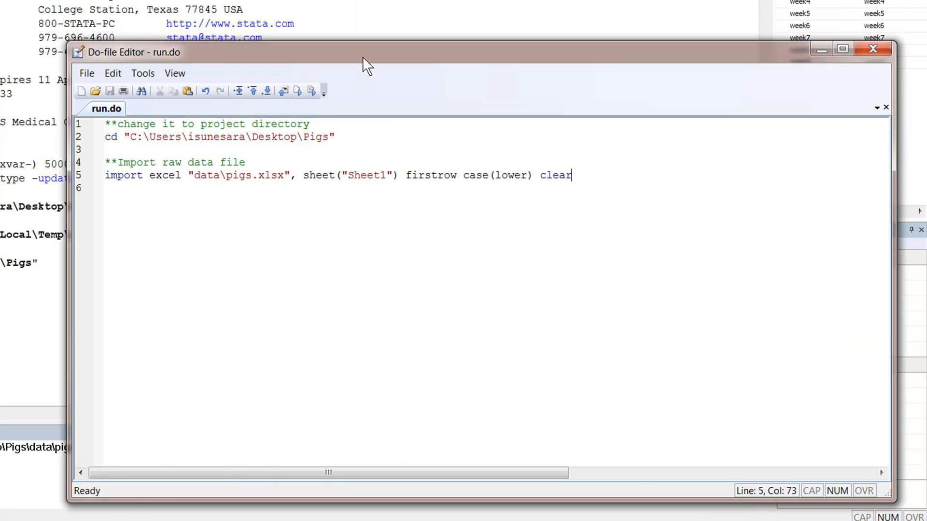
{"action": "left_click_drag", "start_coordinate": [361, 56], "coordinate": [433, 57]}
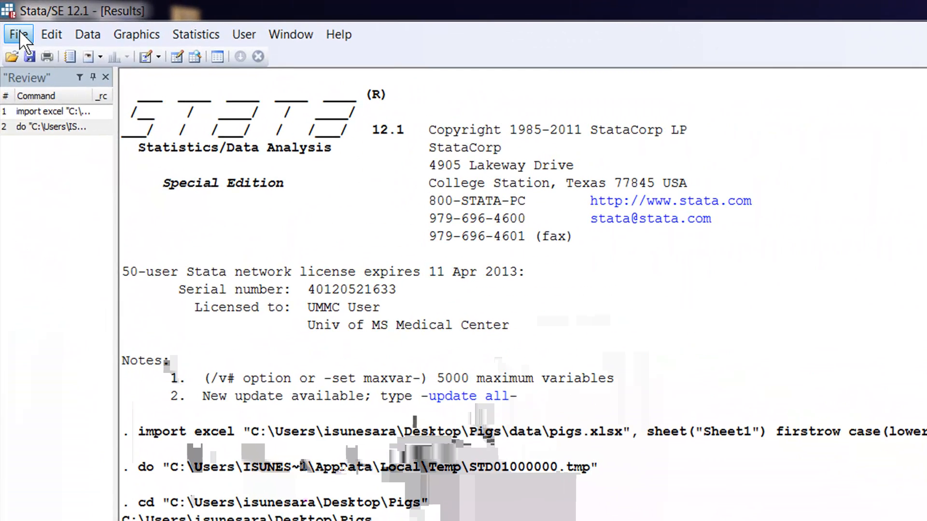
Save the imported dataset from the main Stata window as pigs_wide in the Pigs data folder, in Stata Data format.
{"action": "left_click", "coordinate": [12, 20]}
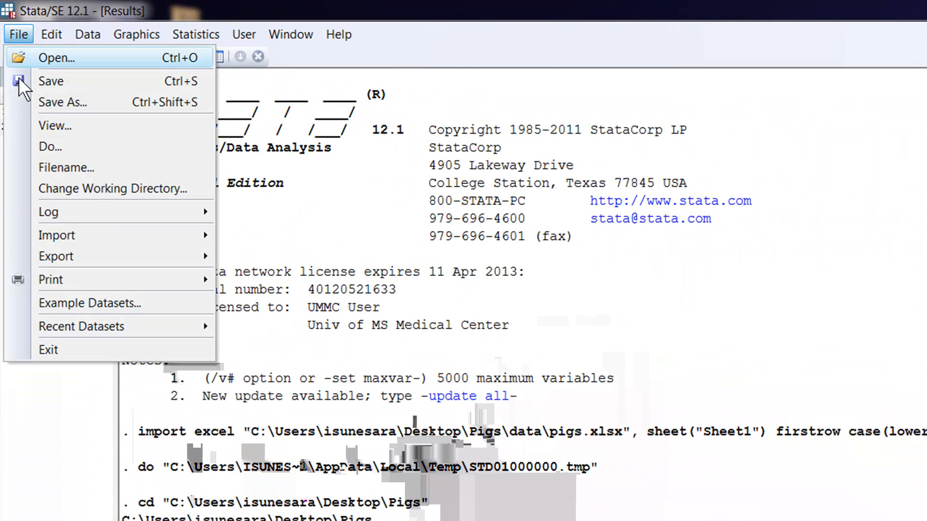
{"action": "left_click", "coordinate": [100, 106]}
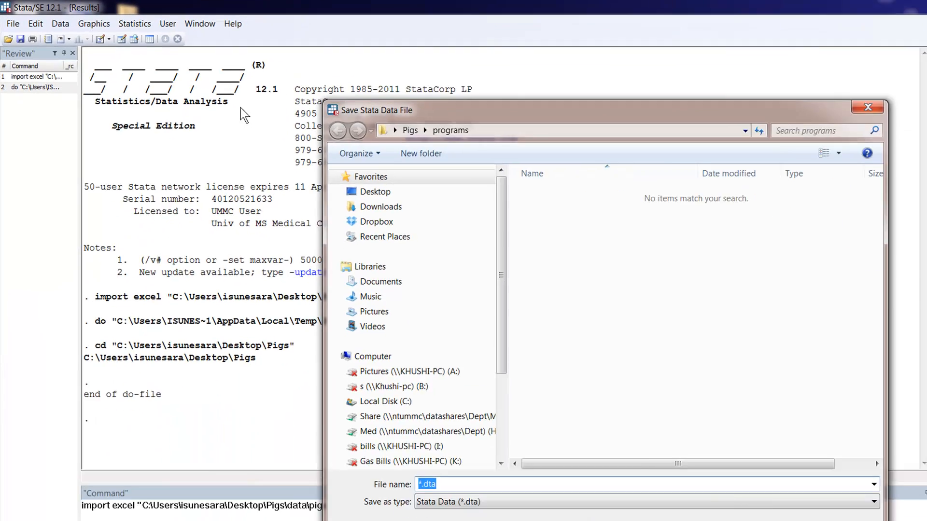
{"action": "left_click_drag", "start_coordinate": [400, 103], "coordinate": [387, 65]}
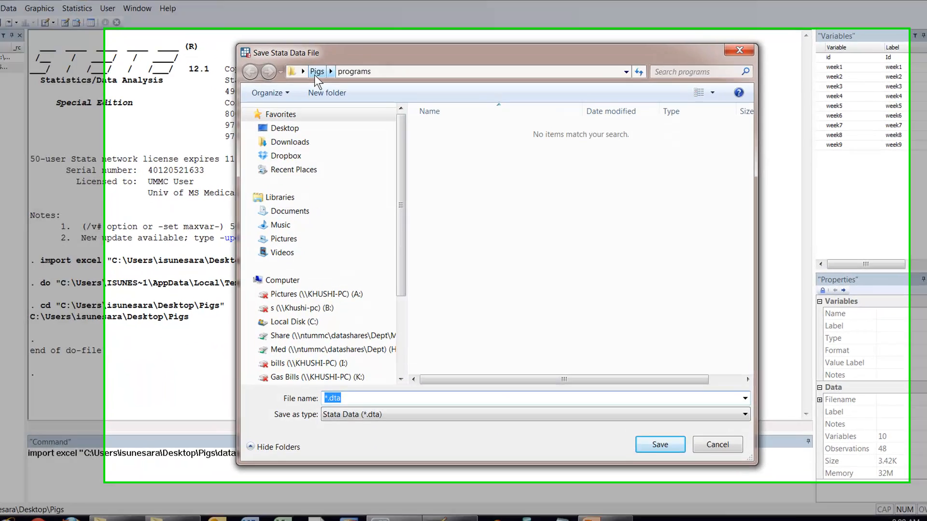
{"action": "left_click", "coordinate": [343, 79]}
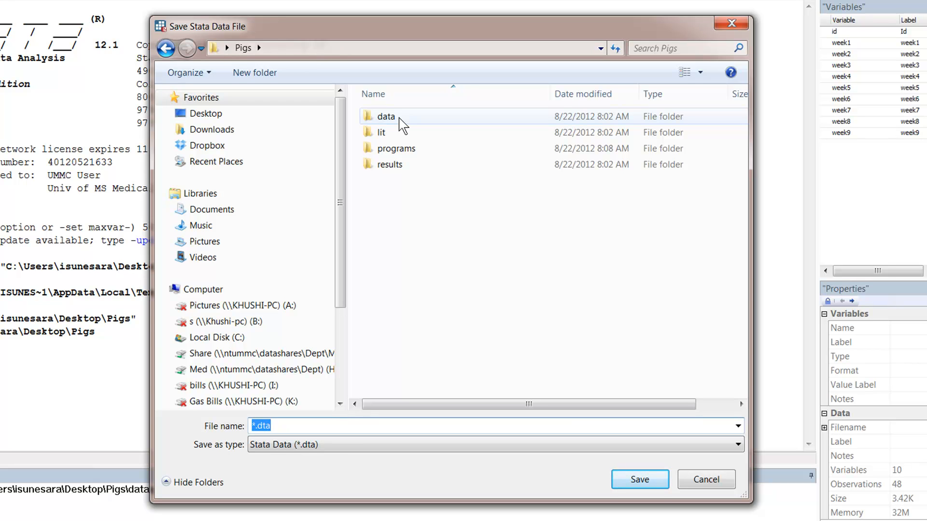
{"action": "double_click", "coordinate": [402, 116]}
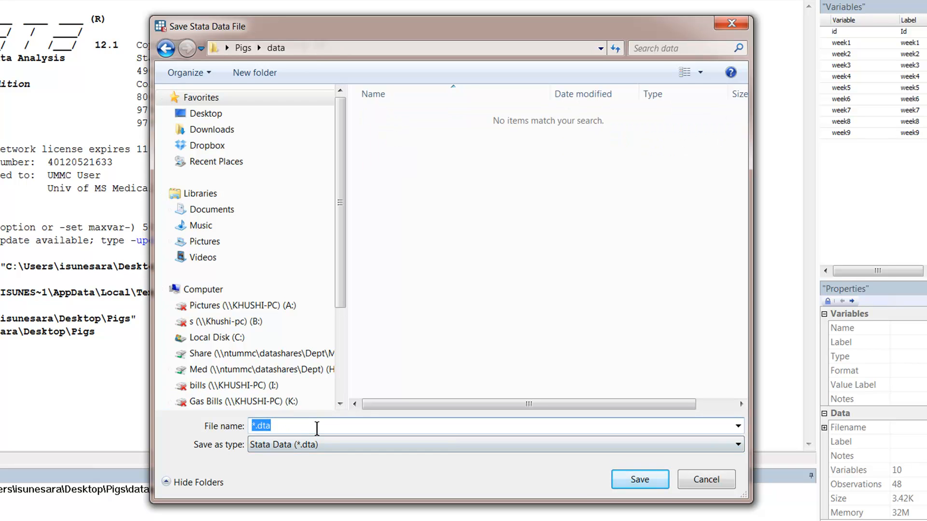
{"action": "type", "text": "pi"}
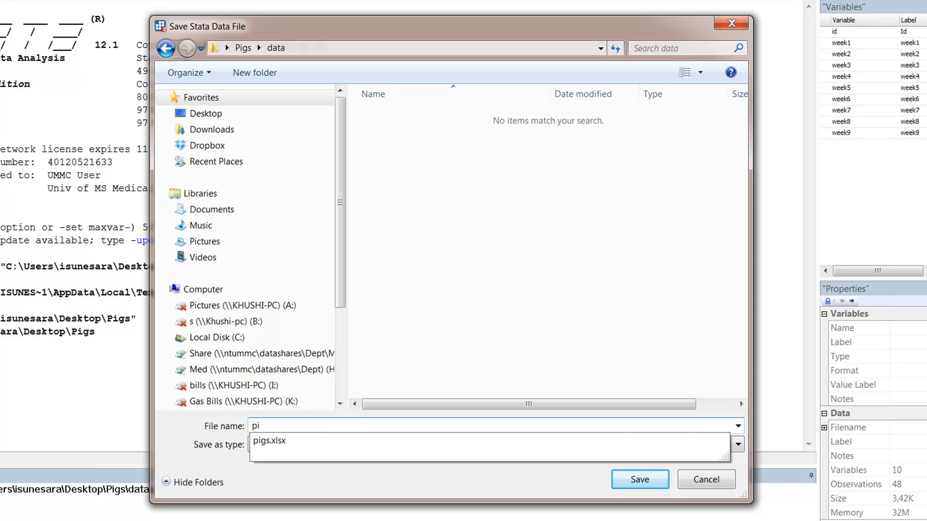
{"action": "type", "text": "gs_wide"}
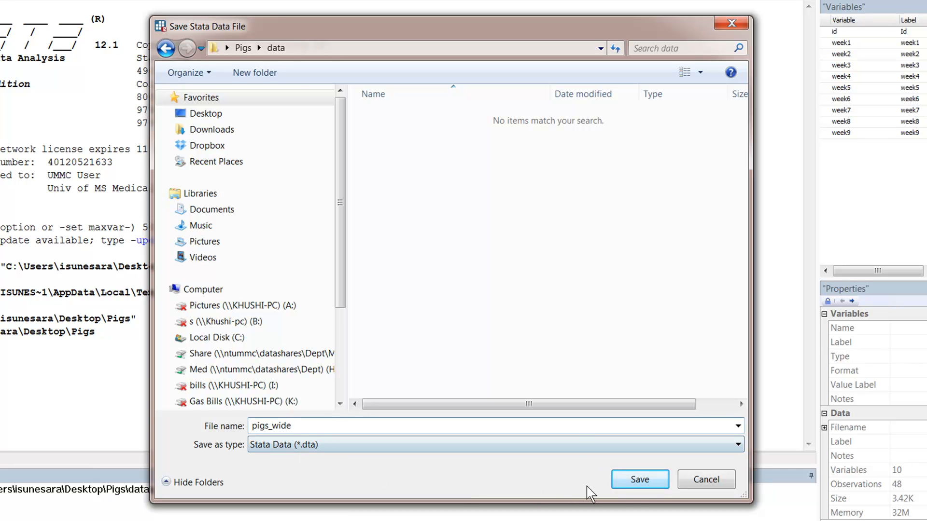
{"action": "left_click", "coordinate": [638, 480]}
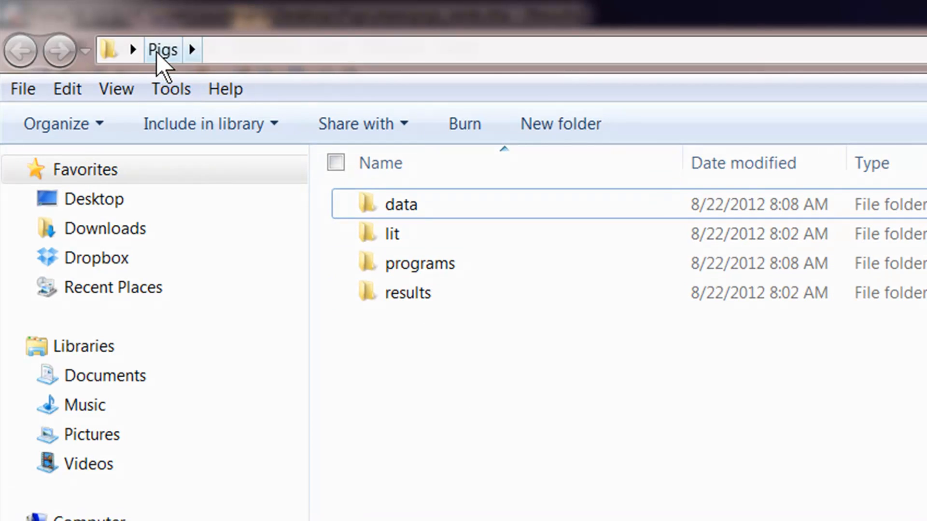
Open the data folder in the Pigs project folder and inspect the pigs.xlsx and pigs_wide.dta files.
{"action": "double_click", "coordinate": [386, 205]}
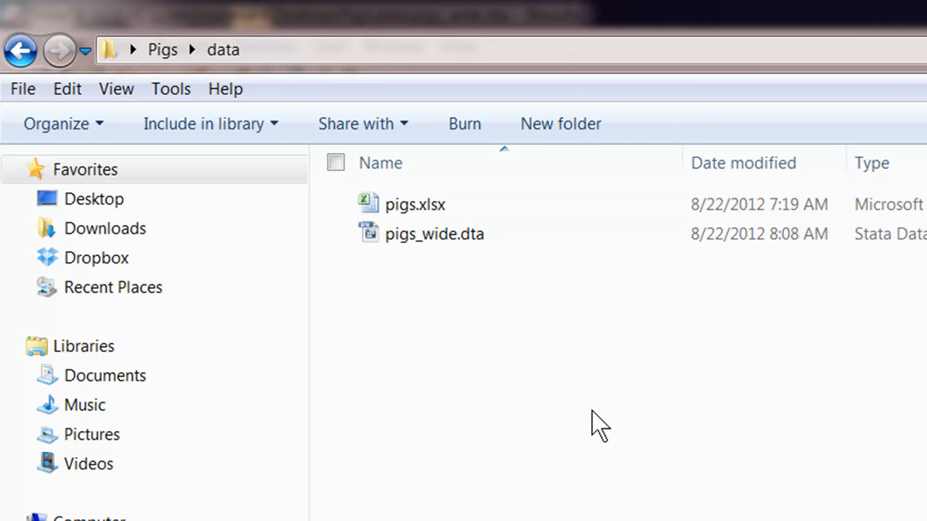
{"action": "left_click", "coordinate": [448, 207]}
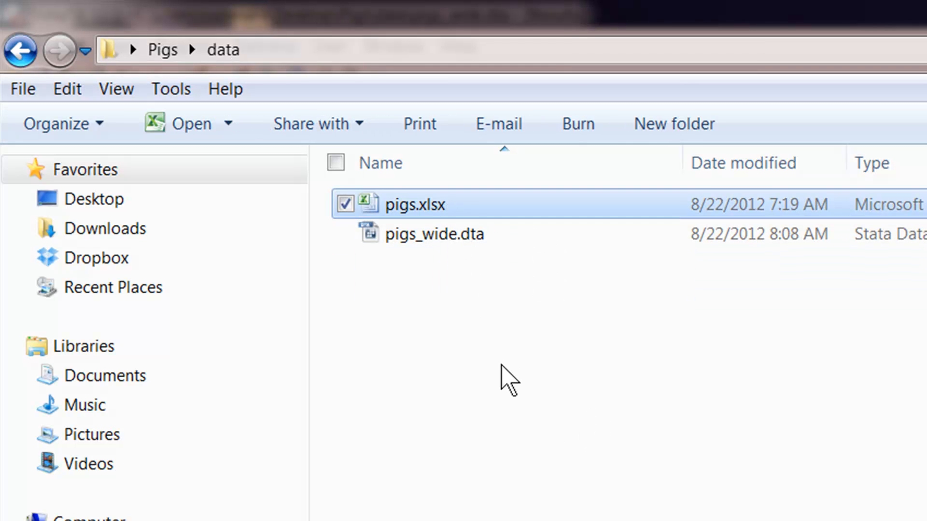
{"action": "left_click", "coordinate": [501, 365]}
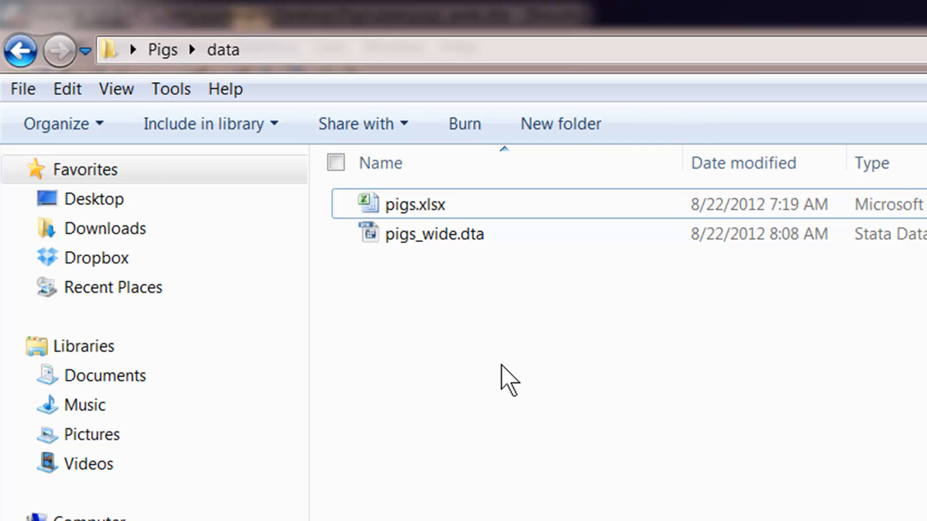
{"action": "left_click", "coordinate": [423, 240]}
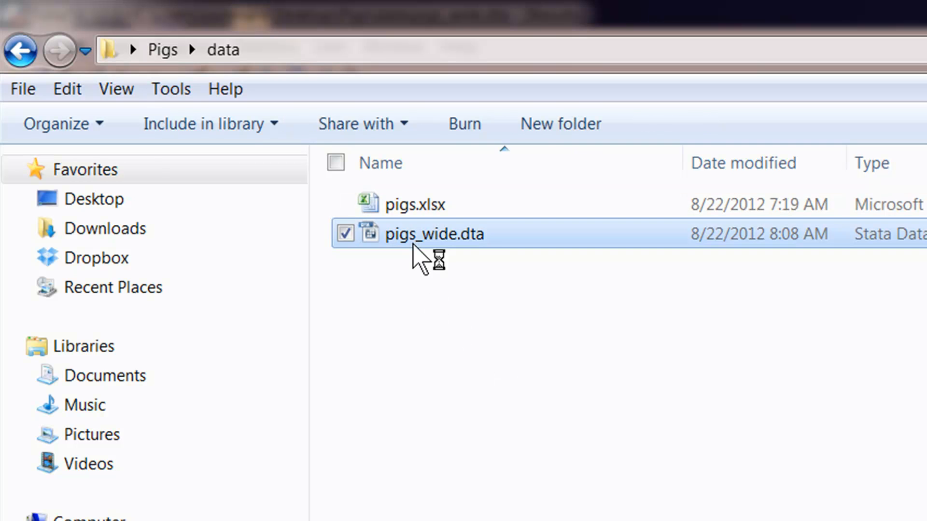
{"action": "left_click", "coordinate": [490, 421]}
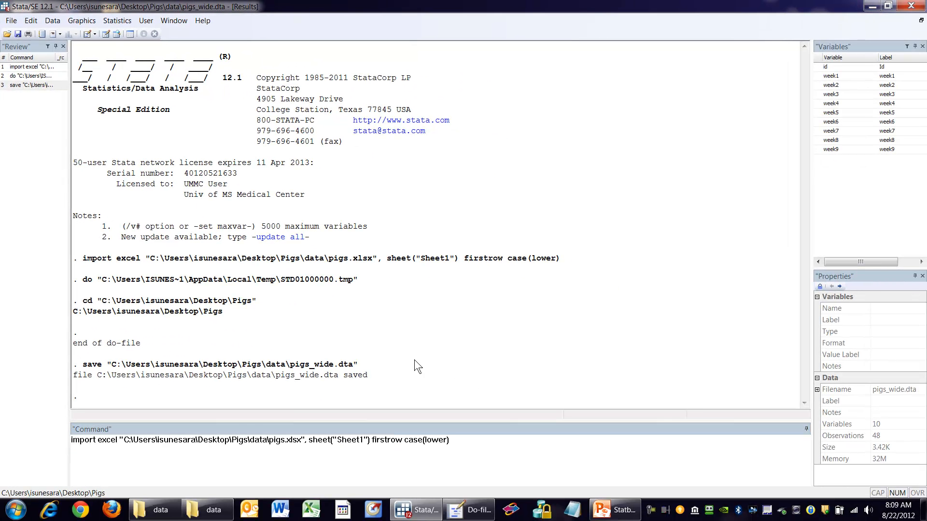
Copy the save command for pigs_wide.dta from Stata's command history and paste it below the import command in run.do.
{"action": "left_click", "coordinate": [42, 85]}
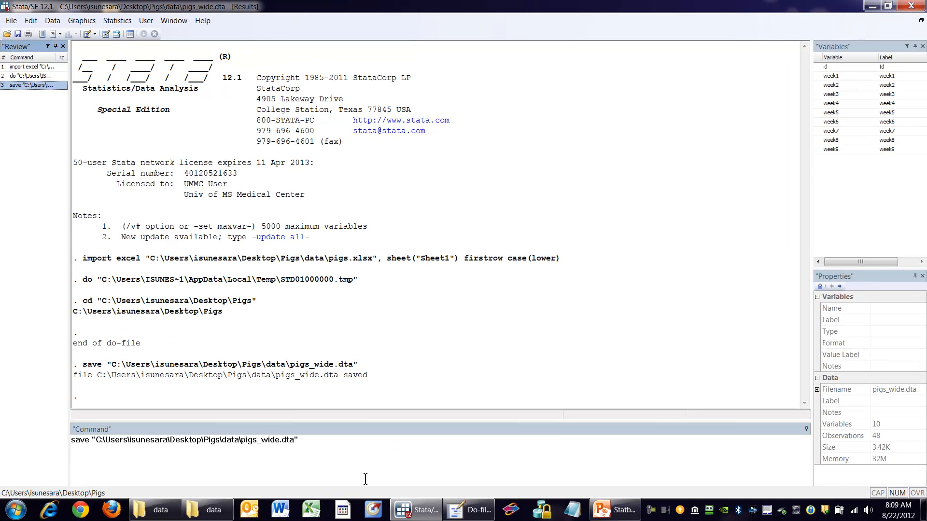
{"action": "left_click", "coordinate": [304, 448]}
{"action": "left_click_drag", "start_coordinate": [304, 447], "coordinate": [61, 444]}
{"action": "key", "text": "ctrl+c"}
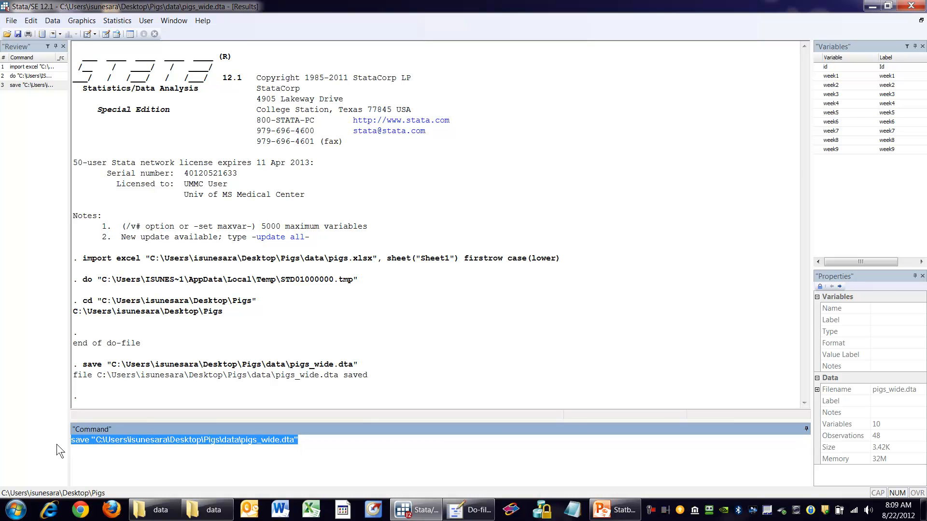
{"action": "left_click", "coordinate": [459, 509]}
{"action": "key", "text": "Return"}
{"action": "key", "text": "Return"}
{"action": "key", "text": "ctrl+v"}
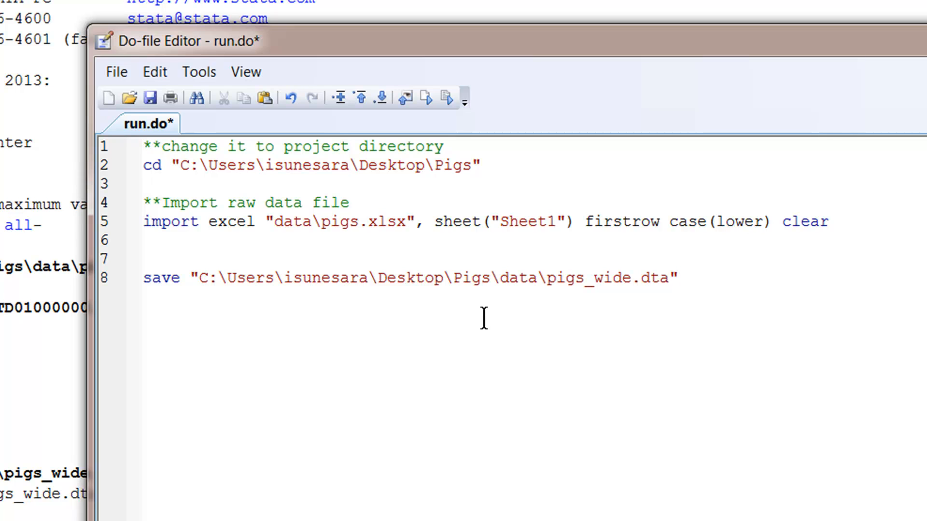
Add the comment "** save the data file" on the empty line directly above the save command.
{"action": "left_click", "coordinate": [280, 260]}
{"action": "type", "text": "** save the data file"}
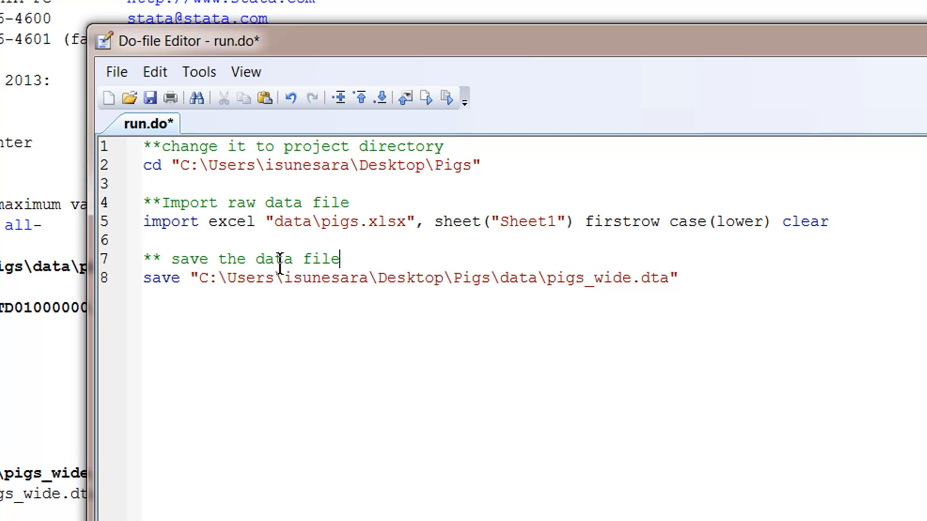
{"action": "left_click", "coordinate": [392, 412]}
Shorten the path in the save command to the relative path data\pigs_wide.dta.
{"action": "left_click_drag", "start_coordinate": [504, 278], "coordinate": [199, 278]}
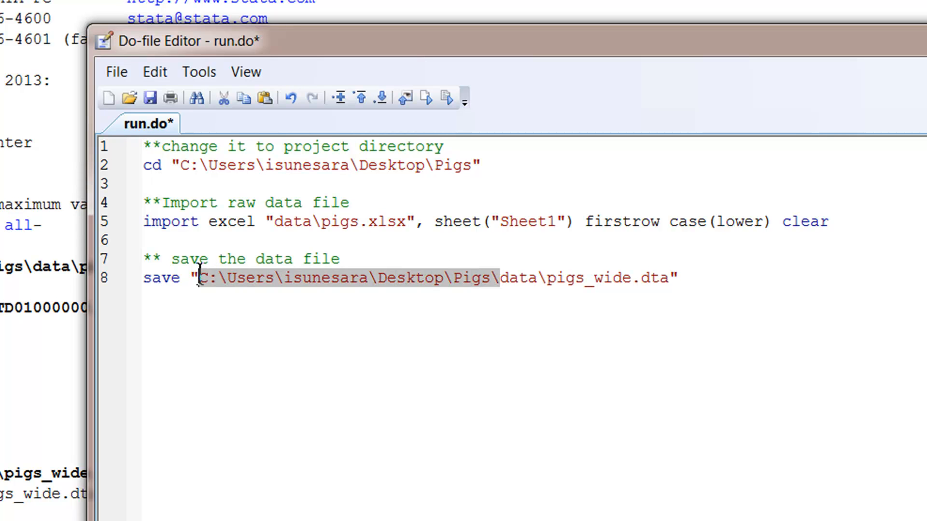
{"action": "key", "text": "Delete"}
{"action": "left_click_drag", "start_coordinate": [481, 165], "coordinate": [160, 169]}
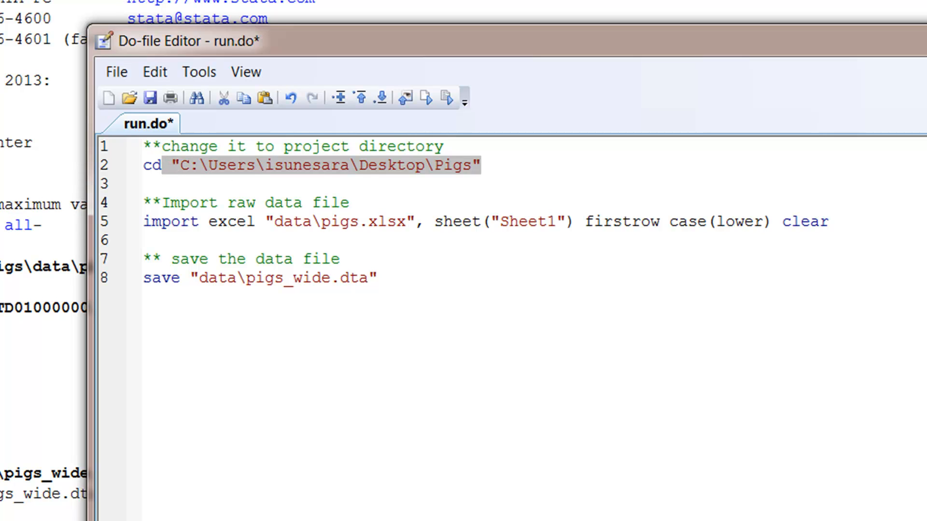
{"action": "left_click", "coordinate": [307, 390]}
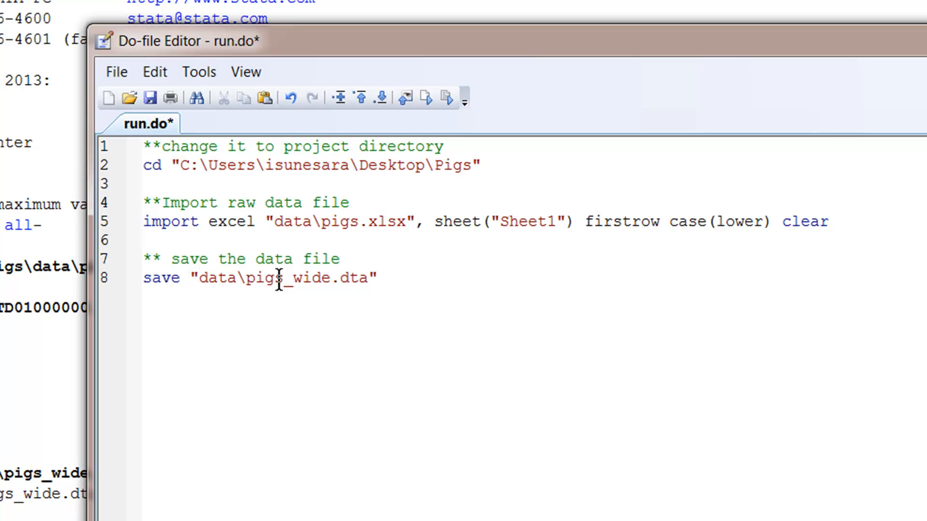
Add the option ", replace" to the end of the save command for pigs_wide.dta.
{"action": "type", "text": ", rep-lace"}
{"action": "key", "text": "BackSpace"}
{"action": "key", "text": "BackSpace"}
{"action": "key", "text": "BackSpace"}
{"action": "key", "text": "BackSpace"}
{"action": "key", "text": "BackSpace"}
{"action": "type", "text": "lace"}
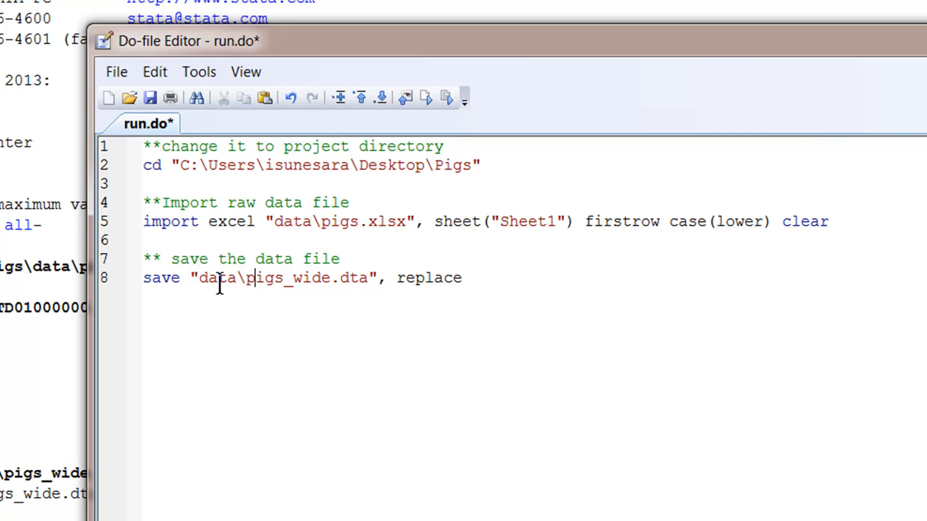
Examine the pigs_wide file name and the replace option in the save command.
{"action": "left_click_drag", "start_coordinate": [247, 278], "coordinate": [321, 278]}
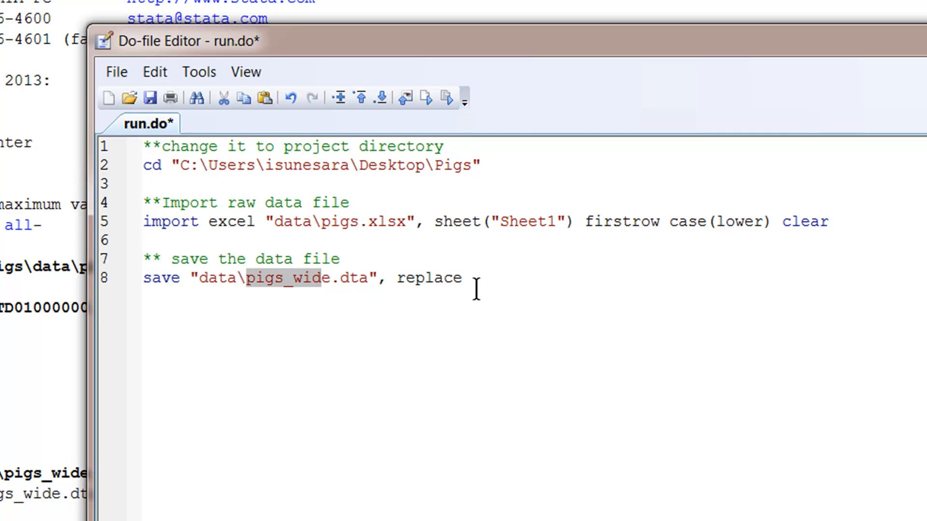
{"action": "left_click_drag", "start_coordinate": [476, 289], "coordinate": [393, 275]}
{"action": "left_click", "coordinate": [466, 300]}
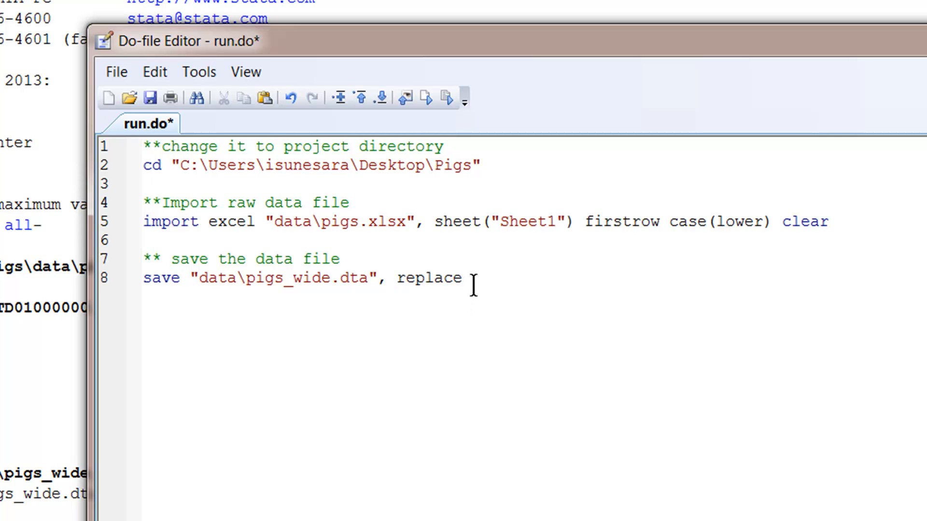
{"action": "left_click_drag", "start_coordinate": [471, 275], "coordinate": [409, 279]}
{"action": "left_click", "coordinate": [466, 285]}
{"action": "left_click_drag", "start_coordinate": [465, 285], "coordinate": [395, 276]}
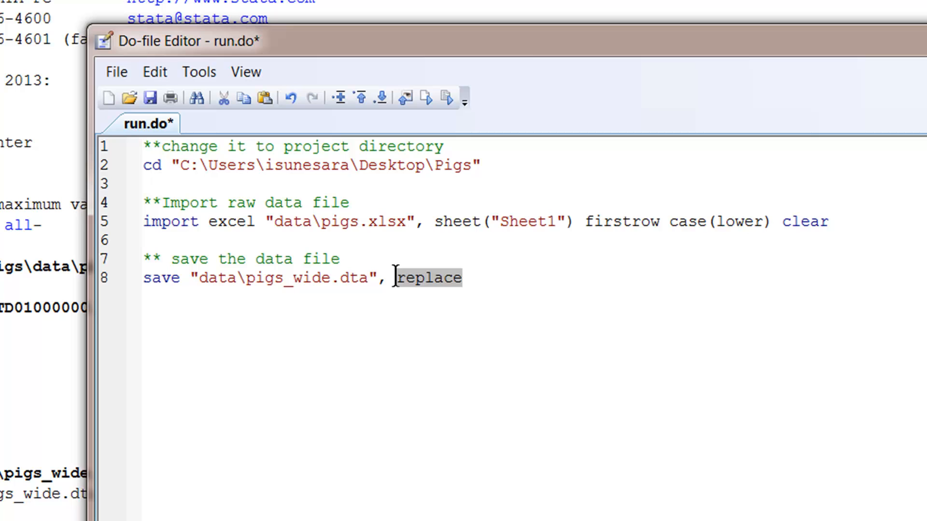
{"action": "left_click", "coordinate": [419, 299]}
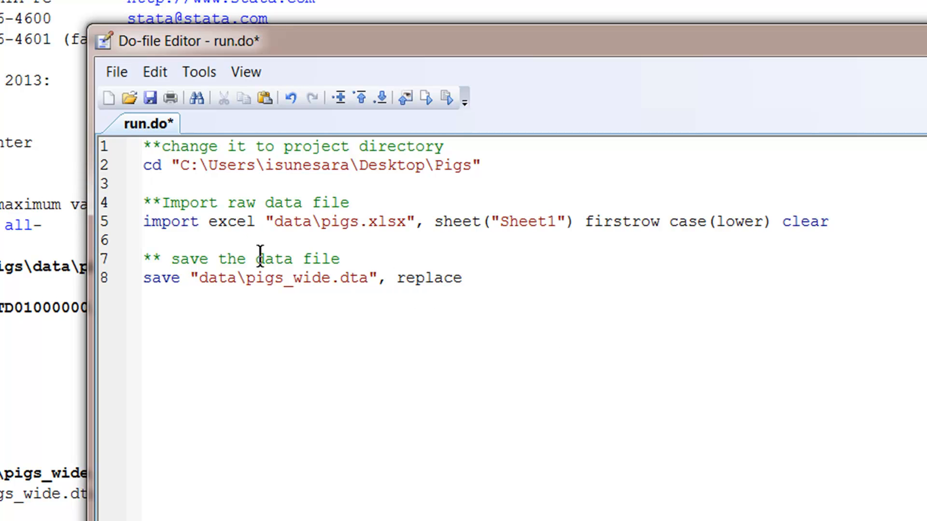
{"action": "left_click_drag", "start_coordinate": [492, 287], "coordinate": [377, 280]}
{"action": "left_click", "coordinate": [454, 336]}
{"action": "left_click_drag", "start_coordinate": [472, 280], "coordinate": [394, 281]}
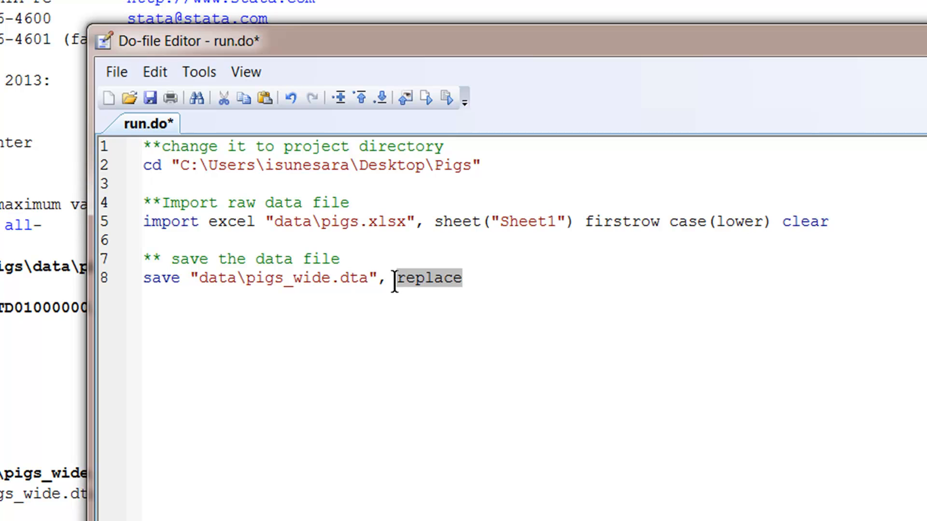
{"action": "left_click", "coordinate": [471, 282]}
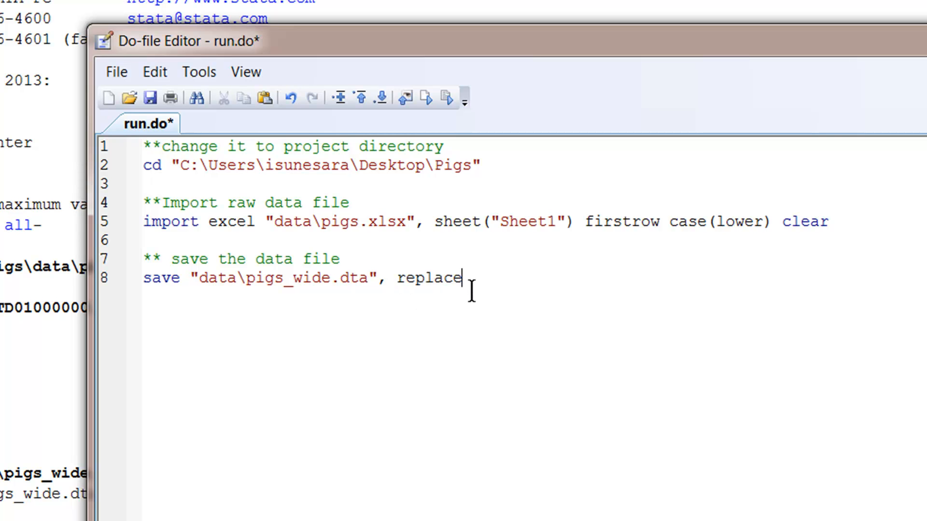
Add an empty line below the save command and save run.do.
{"action": "key", "text": "Return"}
{"action": "key", "text": "ctrl+s"}
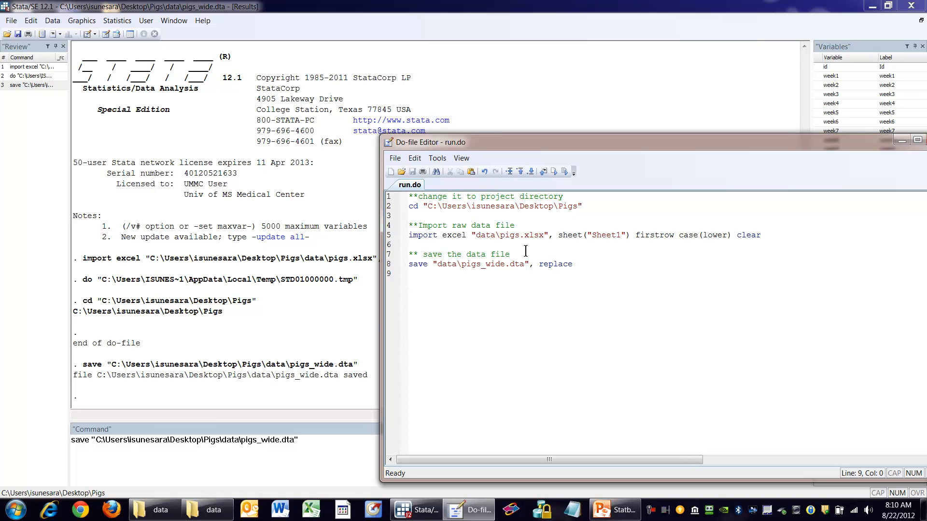
{"action": "left_click", "coordinate": [395, 158]}
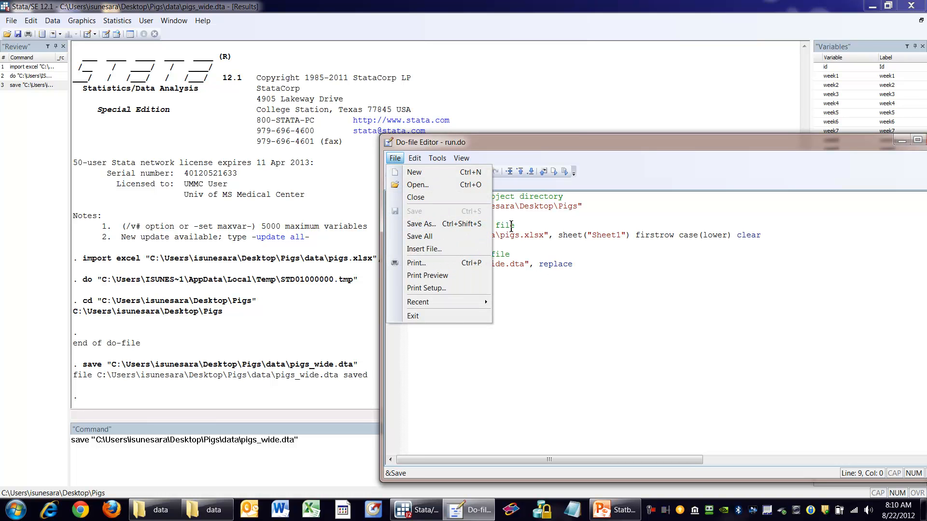
{"action": "left_click", "coordinate": [589, 254]}
Close the Do-file Editor and Stata, and start a fresh Stata session.
{"action": "left_click_drag", "start_coordinate": [789, 140], "coordinate": [700, 138]}
{"action": "left_click", "coordinate": [839, 137]}
{"action": "left_click", "coordinate": [912, 5]}
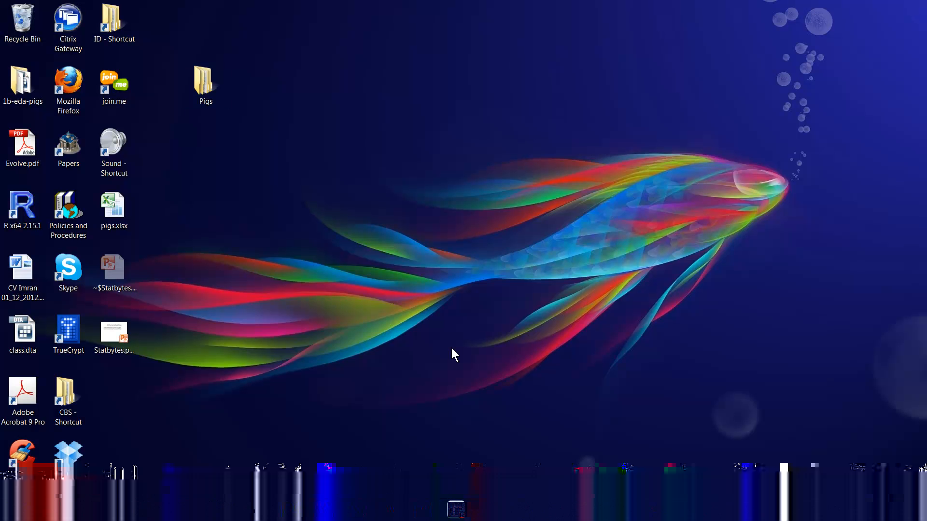
{"action": "left_click", "coordinate": [456, 510]}
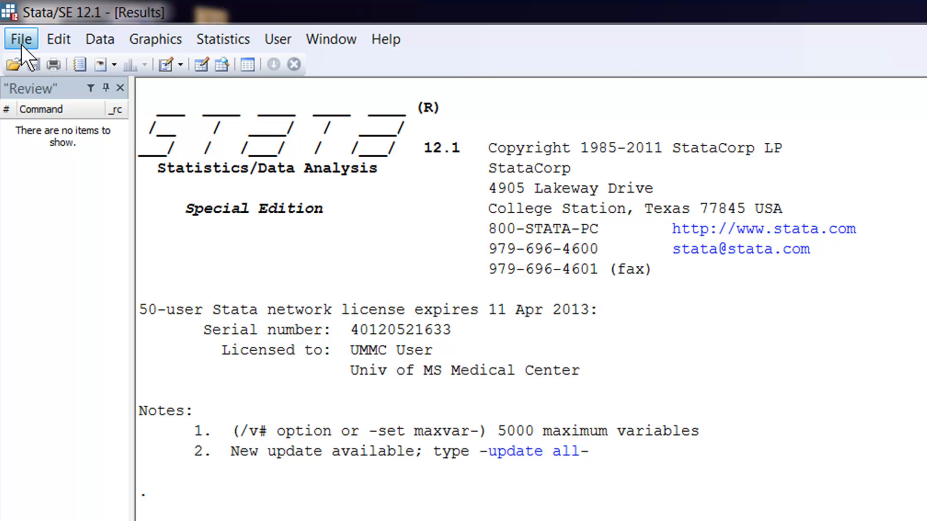
Open the dataset pigs_wide.dta from the data folder of the Pigs project.
{"action": "left_click", "coordinate": [21, 43]}
{"action": "left_click", "coordinate": [20, 62]}
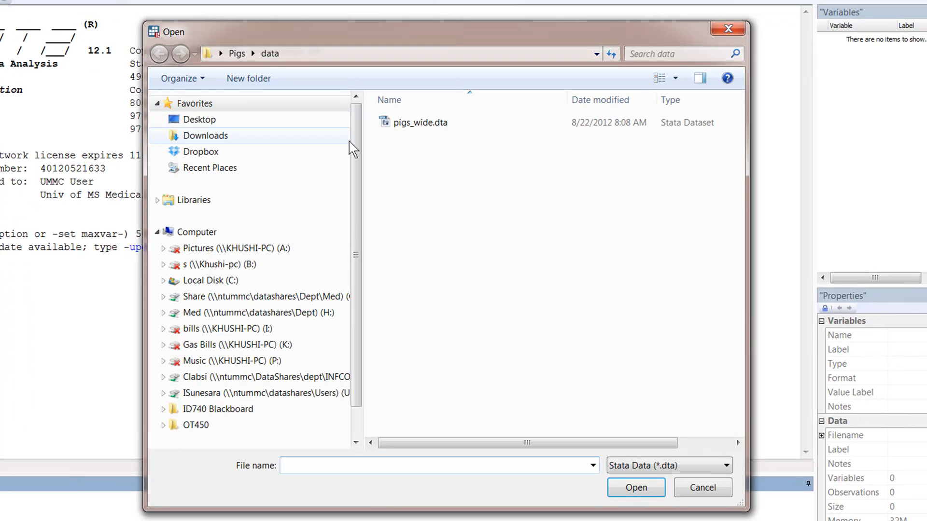
{"action": "left_click", "coordinate": [236, 53]}
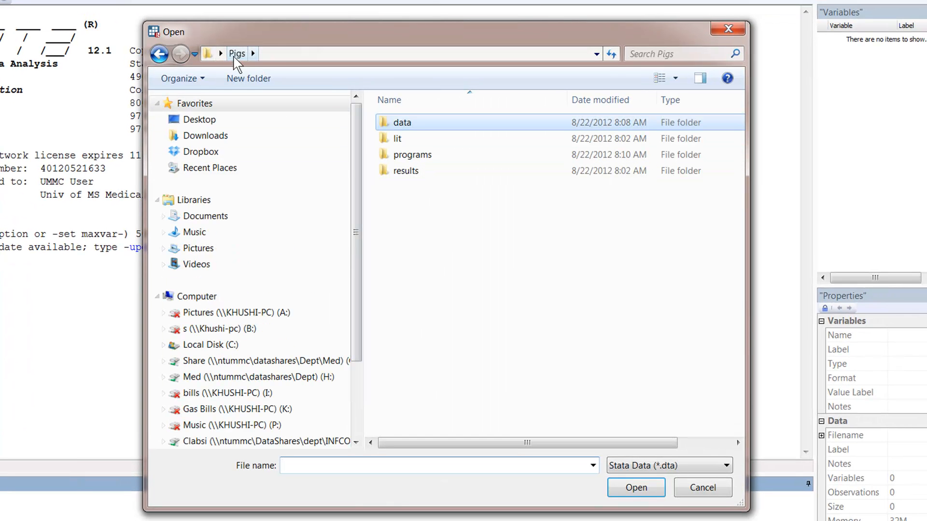
{"action": "double_click", "coordinate": [411, 127]}
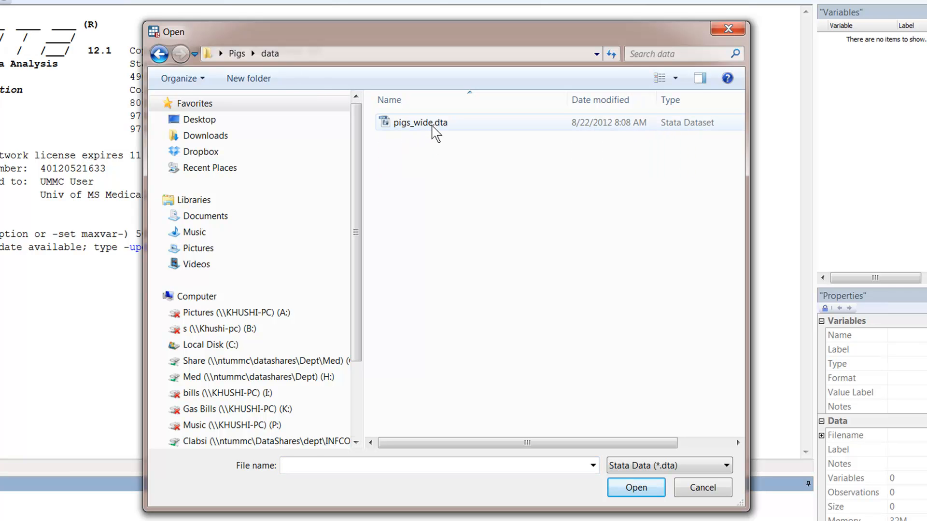
{"action": "double_click", "coordinate": [433, 124]}
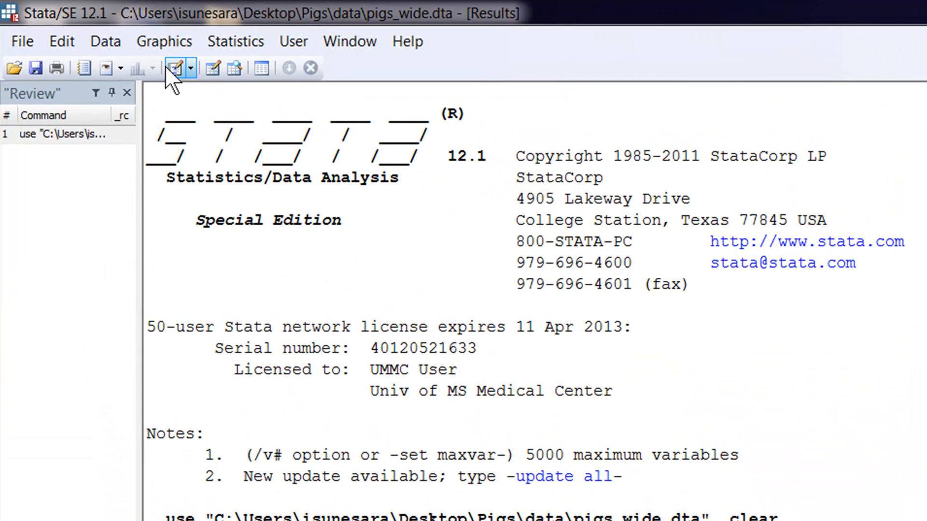
Start the Do-file Editor and open run.do from the programs folder of the Pigs project.
{"action": "left_click", "coordinate": [86, 33]}
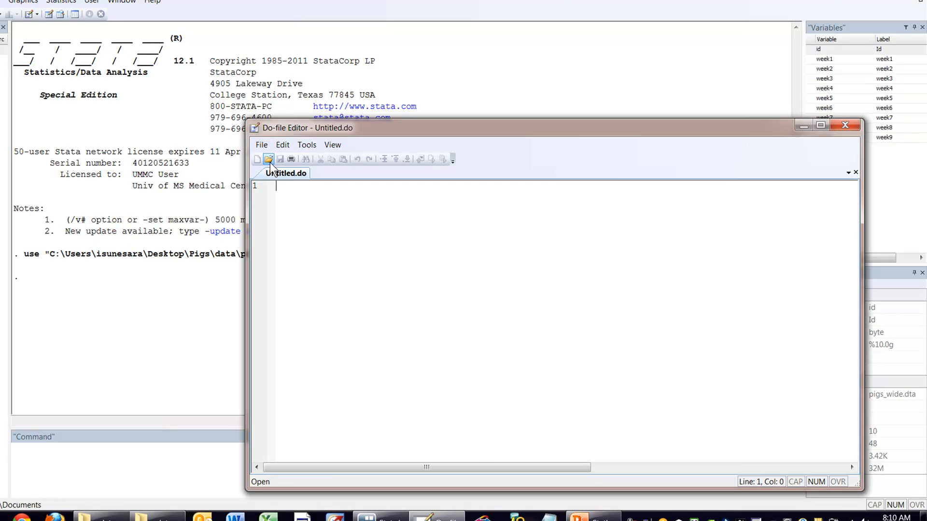
{"action": "left_click", "coordinate": [491, 272]}
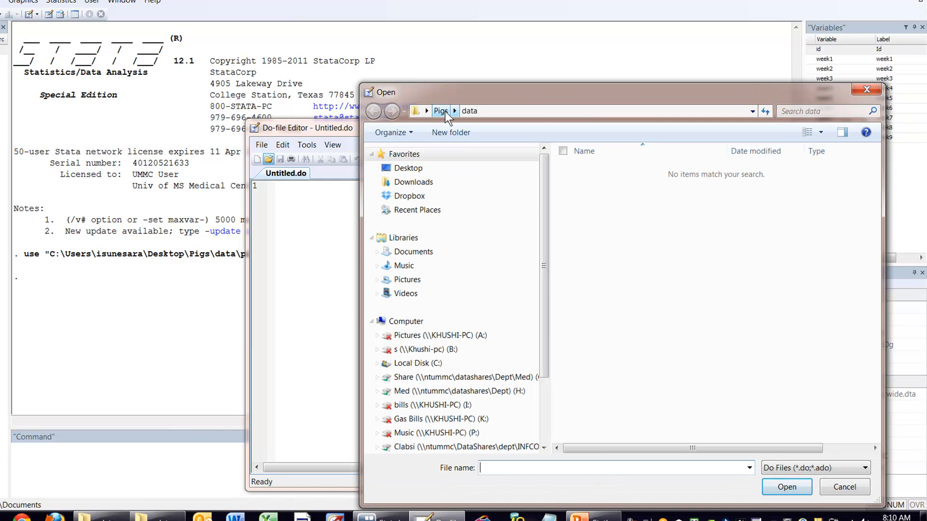
{"action": "left_click", "coordinate": [442, 112]}
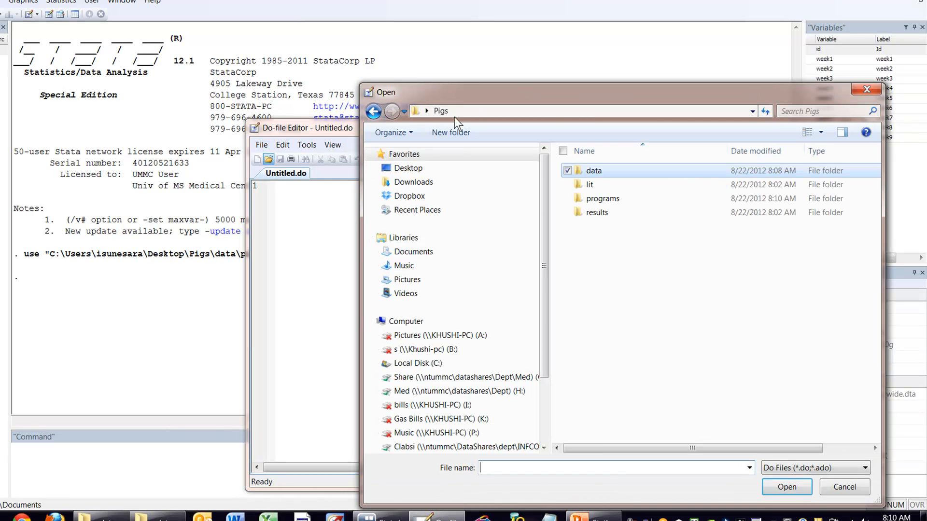
{"action": "double_click", "coordinate": [607, 201]}
{"action": "double_click", "coordinate": [590, 173]}
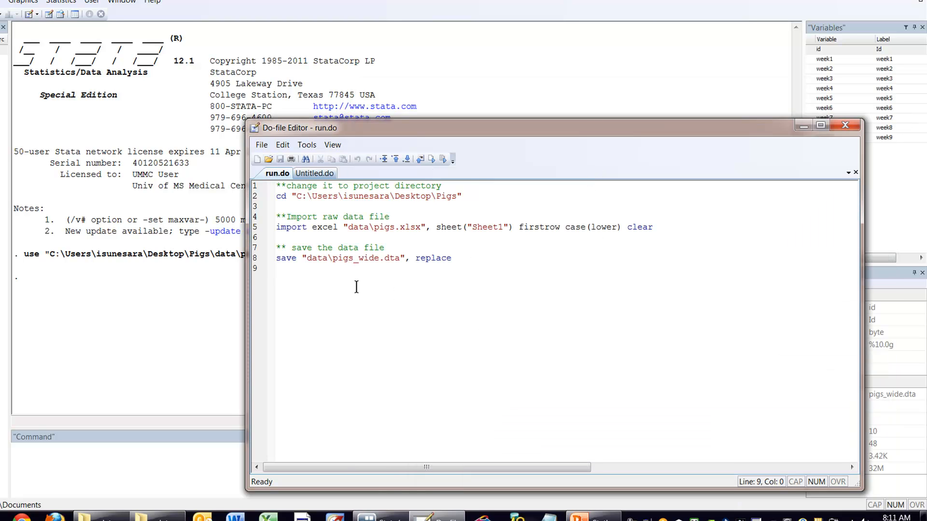
Start a new comment line with "***" at the end of run.do, leaving two empty lines below the save command.
{"action": "key", "text": "Return"}
{"action": "key", "text": "Return"}
{"action": "type", "text": "*** us"}
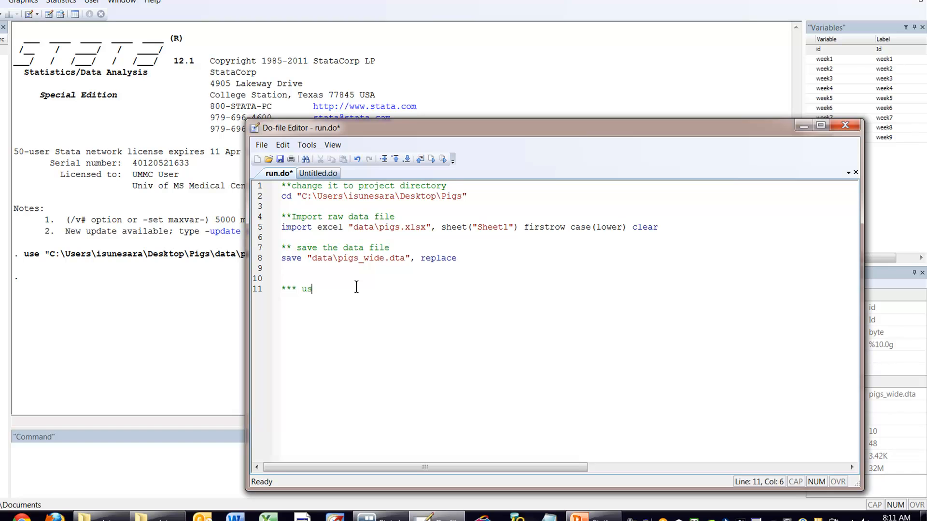
Copy the use command for pigs_wide.dta from Stata's results and paste it below the "***" line in run.do.
{"action": "left_click", "coordinate": [109, 280]}
{"action": "left_click_drag", "start_coordinate": [349, 253], "coordinate": [27, 256]}
{"action": "key", "text": "ctrl+c"}
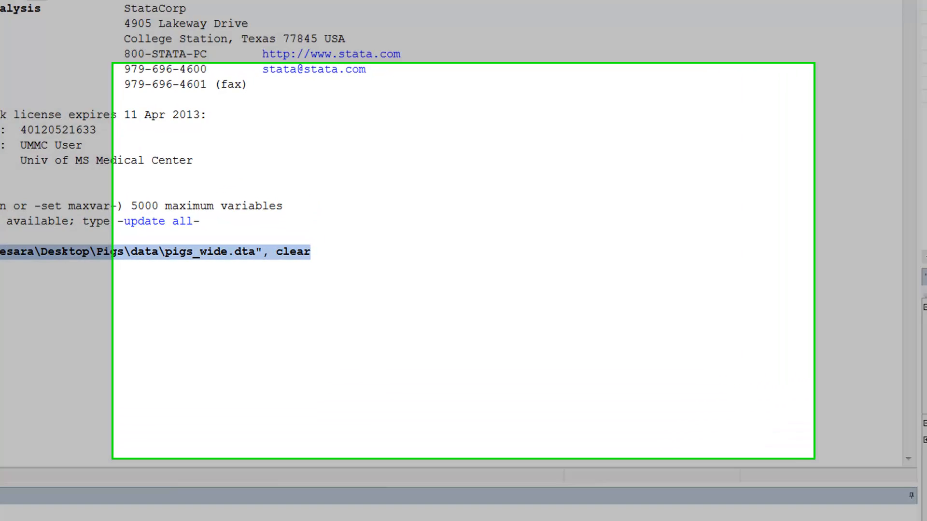
{"action": "left_click", "coordinate": [437, 517]}
{"action": "key", "text": "BackSpace"}
{"action": "key", "text": "BackSpace"}
{"action": "key", "text": "BackSpace"}
{"action": "key", "text": "Return"}
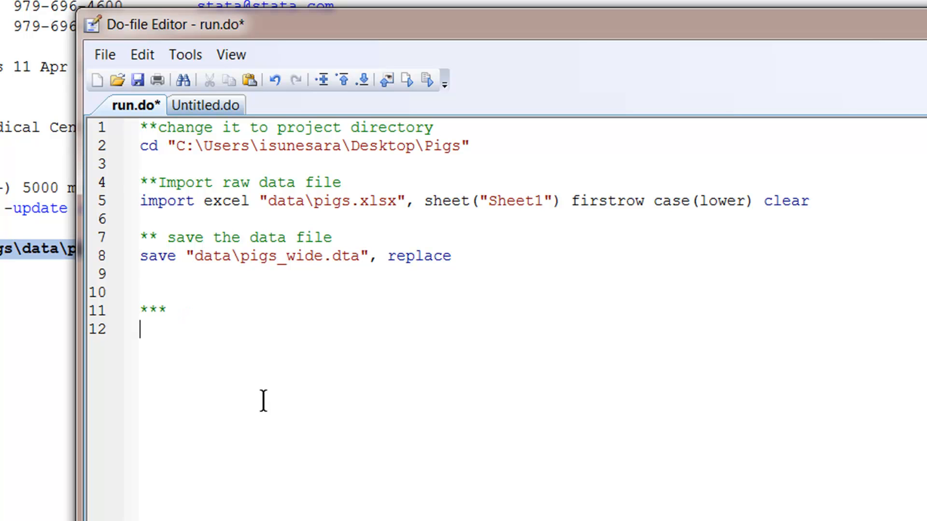
{"action": "key", "text": "ctrl+v"}
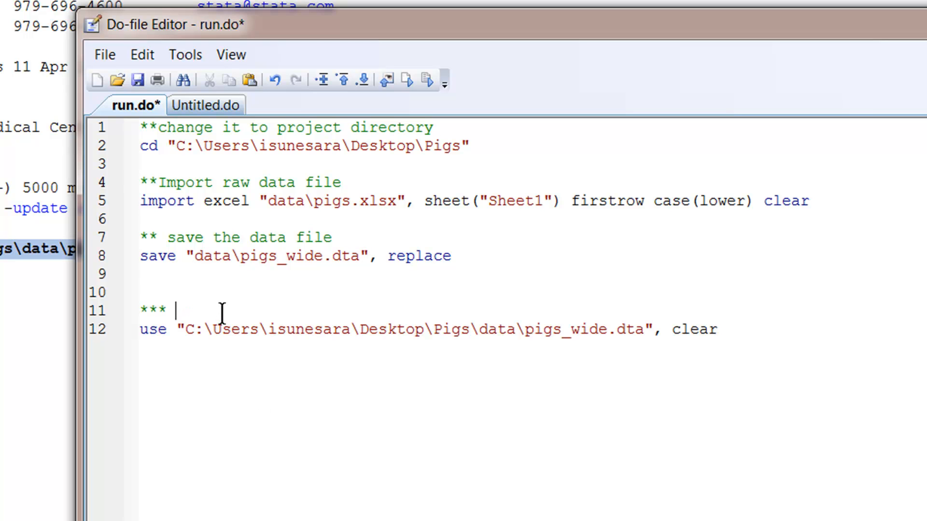
Complete the last comment as "*** Call STATA file" and shorten the path in the use command to data\pigs_wide.dta.
{"action": "type", "text": "Call STATA file"}
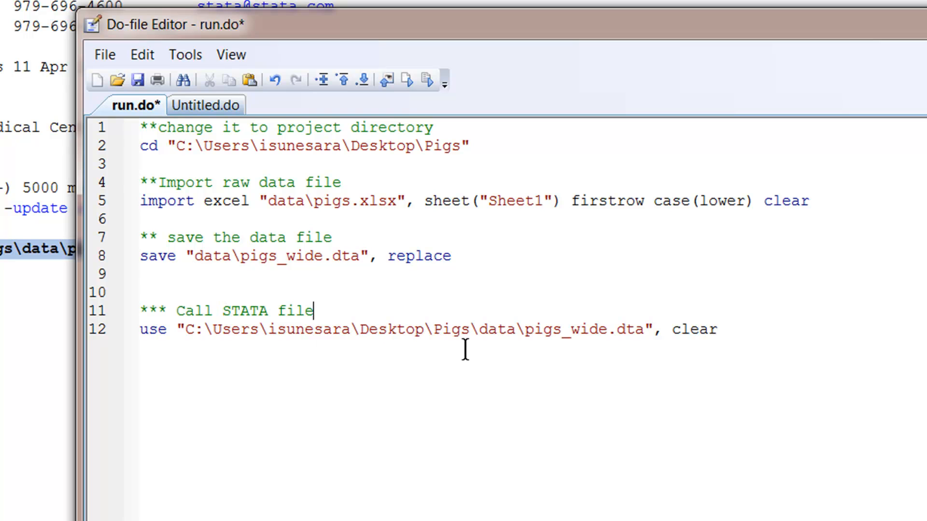
{"action": "left_click_drag", "start_coordinate": [479, 330], "coordinate": [188, 332]}
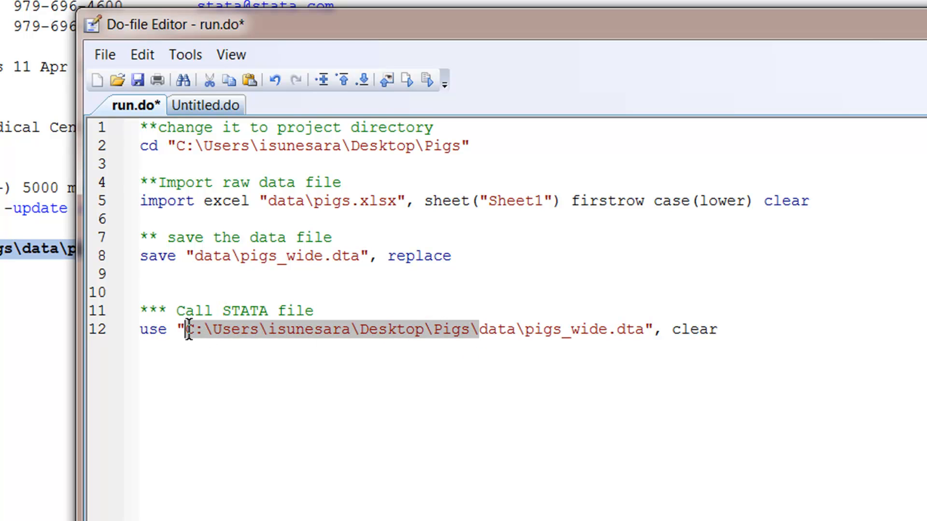
{"action": "key", "text": "Delete"}
{"action": "key", "text": "End"}
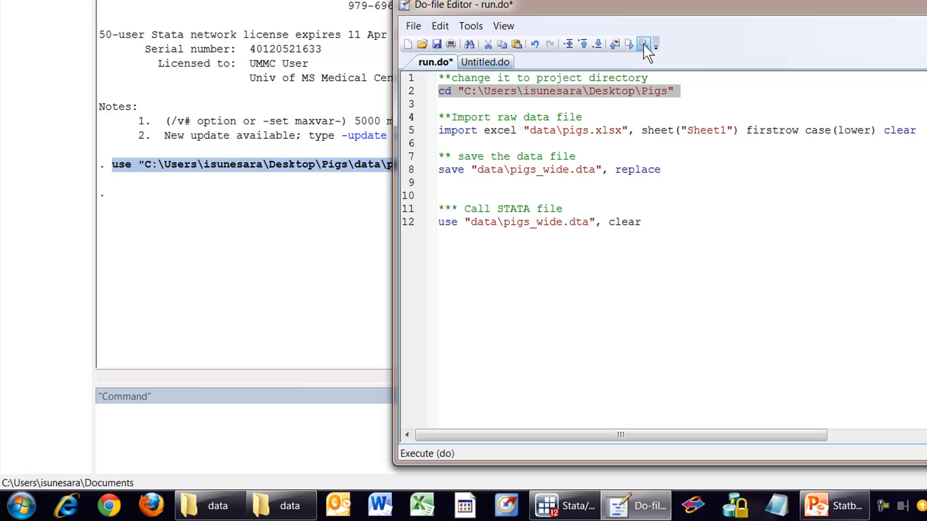
Execute only the cd line of run.do, followed by only the use line that loads data\pigs_wide.dta.
{"action": "left_click", "coordinate": [643, 45]}
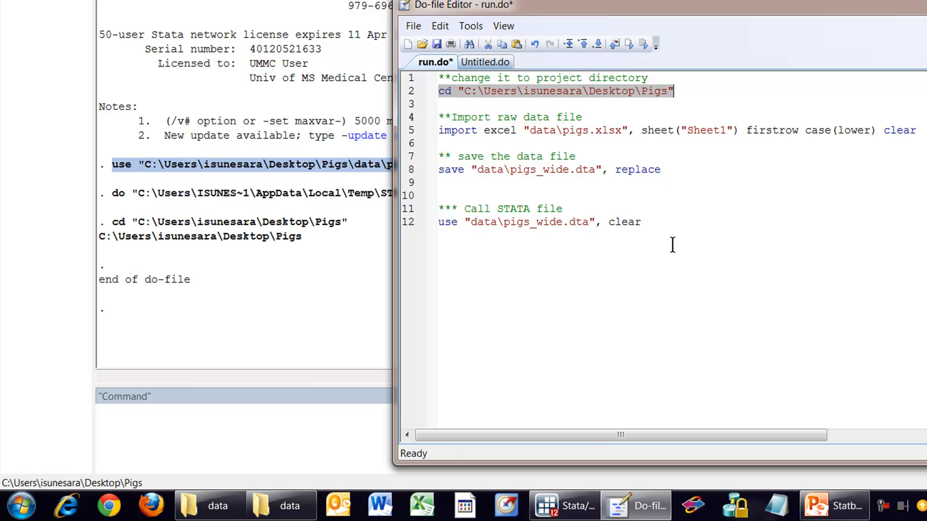
{"action": "left_click", "coordinate": [673, 239]}
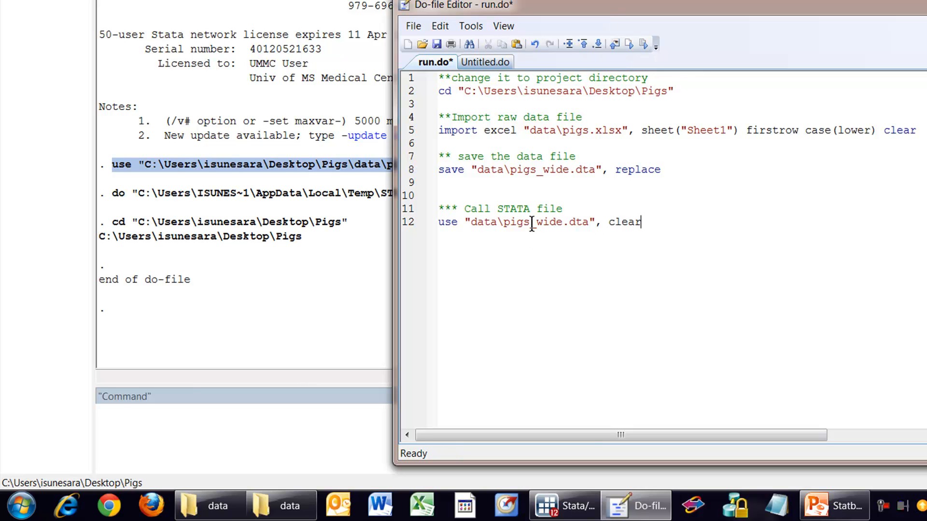
{"action": "triple_click", "coordinate": [604, 223]}
{"action": "key", "text": "ctrl+d"}
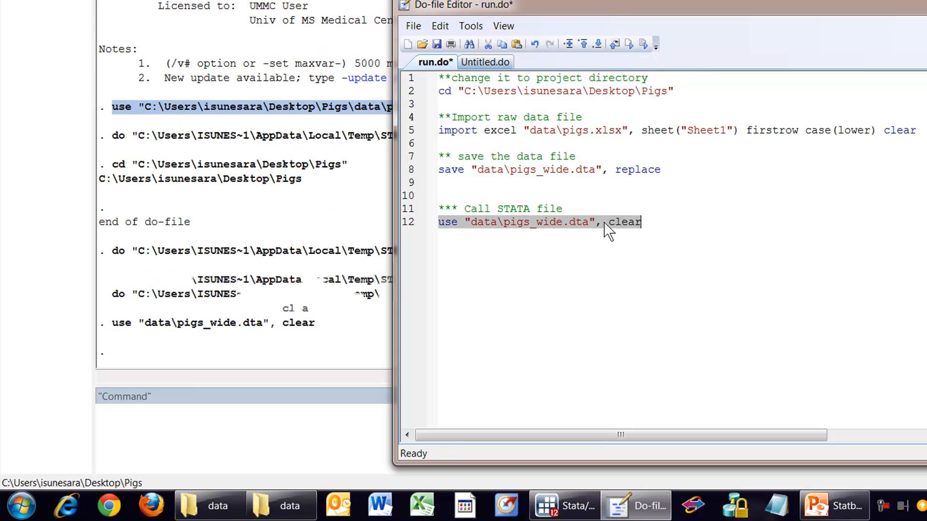
{"action": "left_click", "coordinate": [609, 303]}
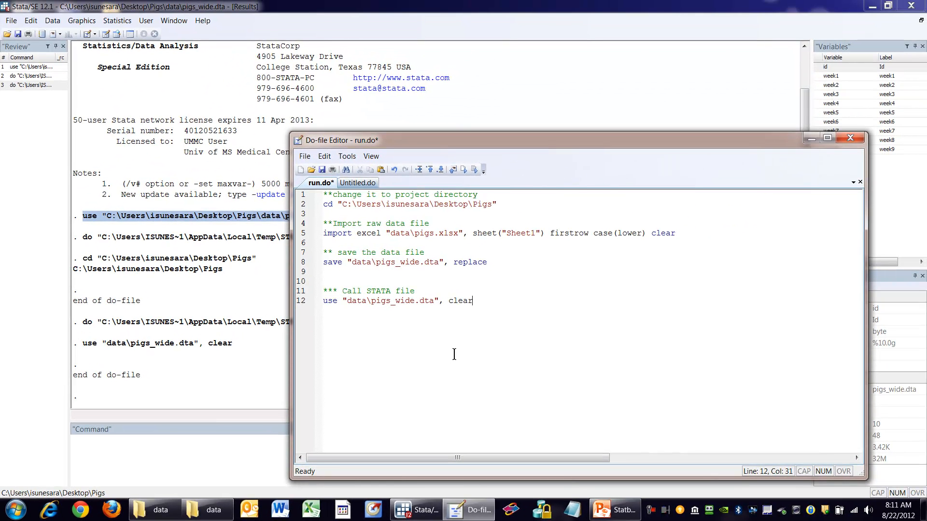
Save run.do with the new use command and its comment.
{"action": "key", "text": "ctrl+s"}
{"action": "left_click_drag", "start_coordinate": [369, 209], "coordinate": [471, 337]}
{"action": "left_click", "coordinate": [471, 337]}
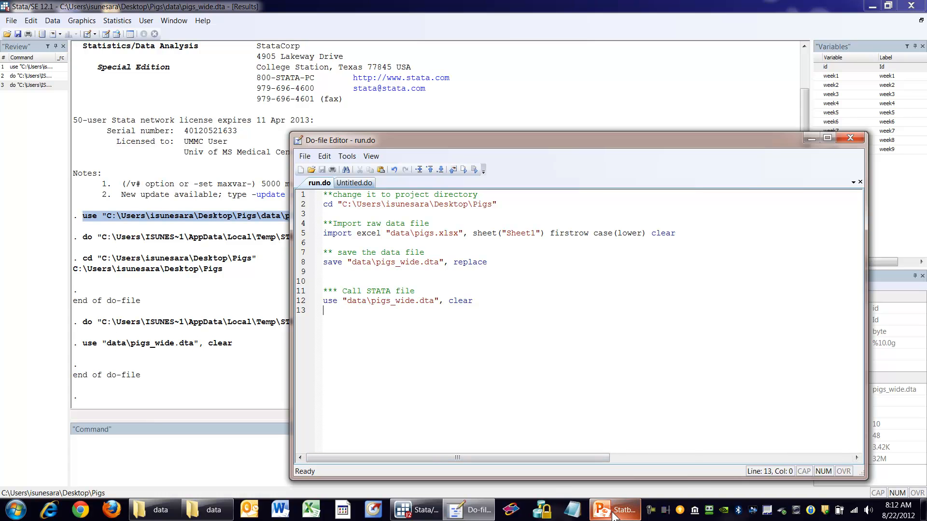
Switch to the Statbytes.pptx presentation in PowerPoint and deselect the slide's text box.
{"action": "mouse_move", "coordinate": [613, 516]}
{"action": "left_click", "coordinate": [613, 449]}
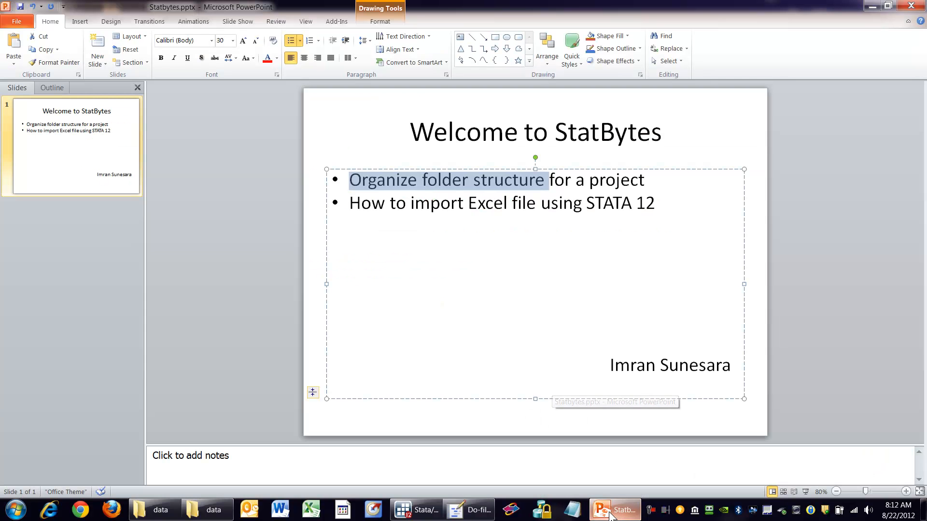
{"action": "left_click", "coordinate": [242, 310]}
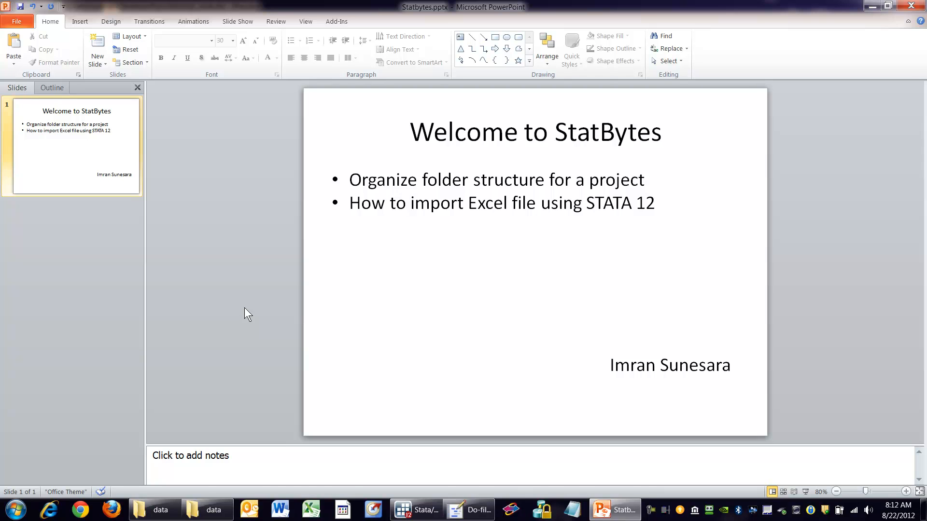